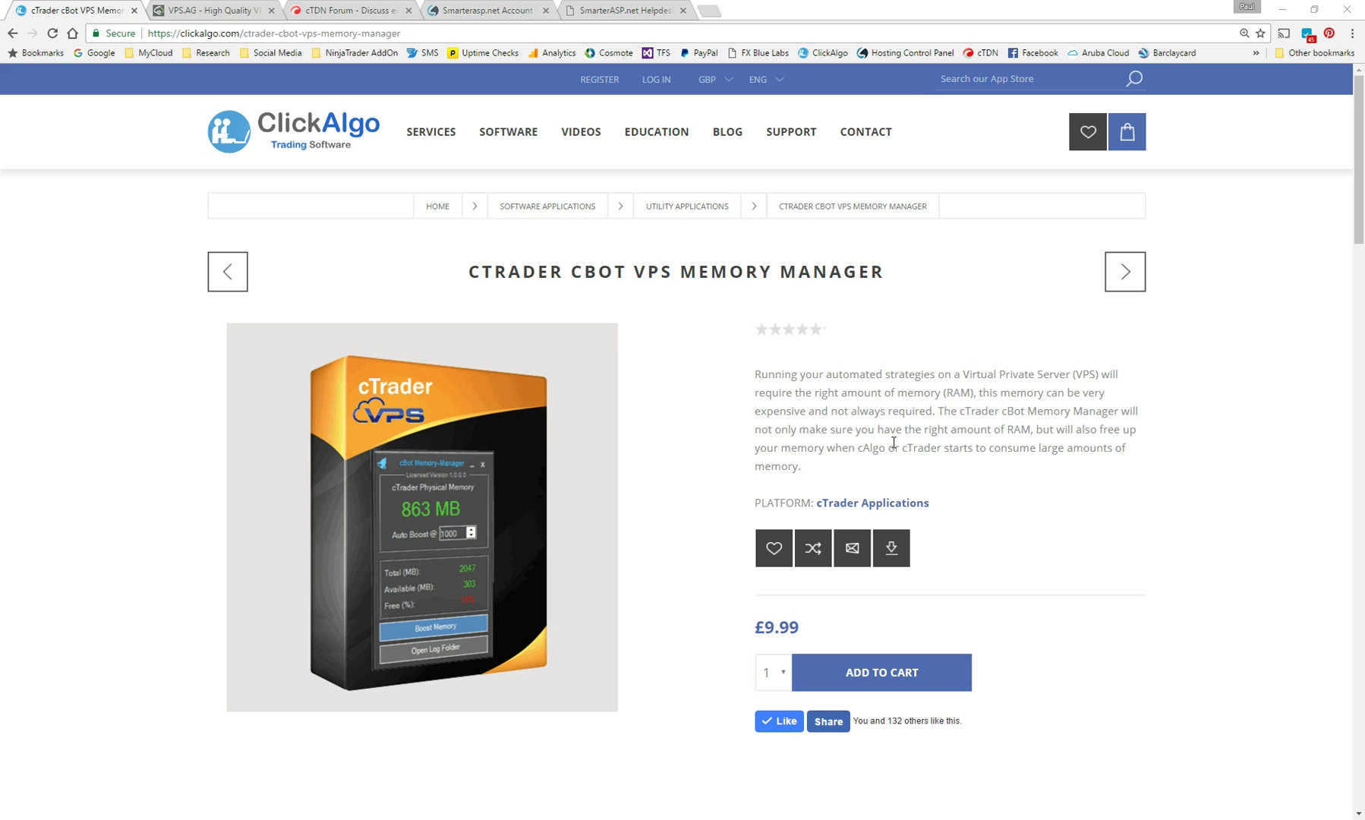
Drop down ClickAlgo's SERVICES menu, listing Virtual Private Servers, over the Memory Manager page.
mouse_move(434, 136)
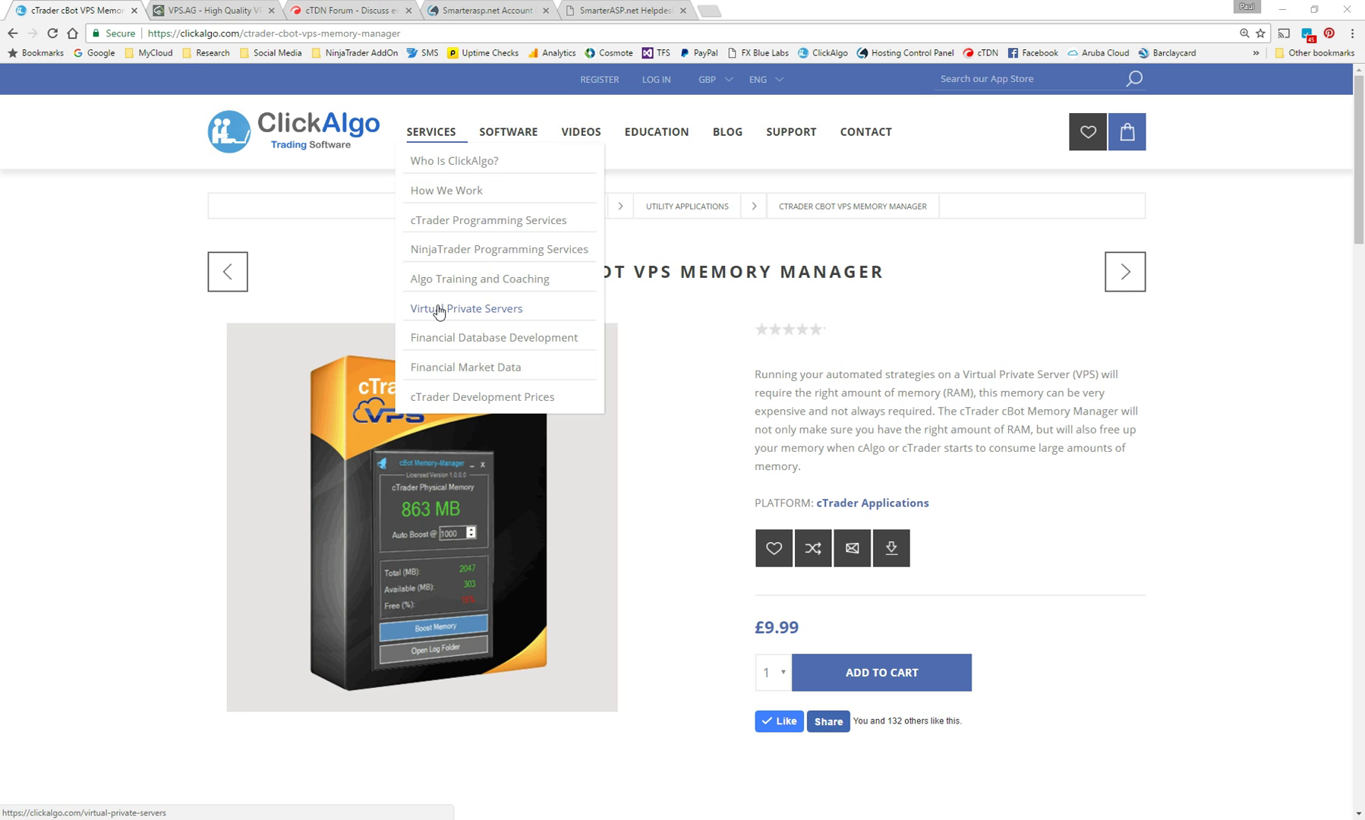
mouse_move(580, 138)
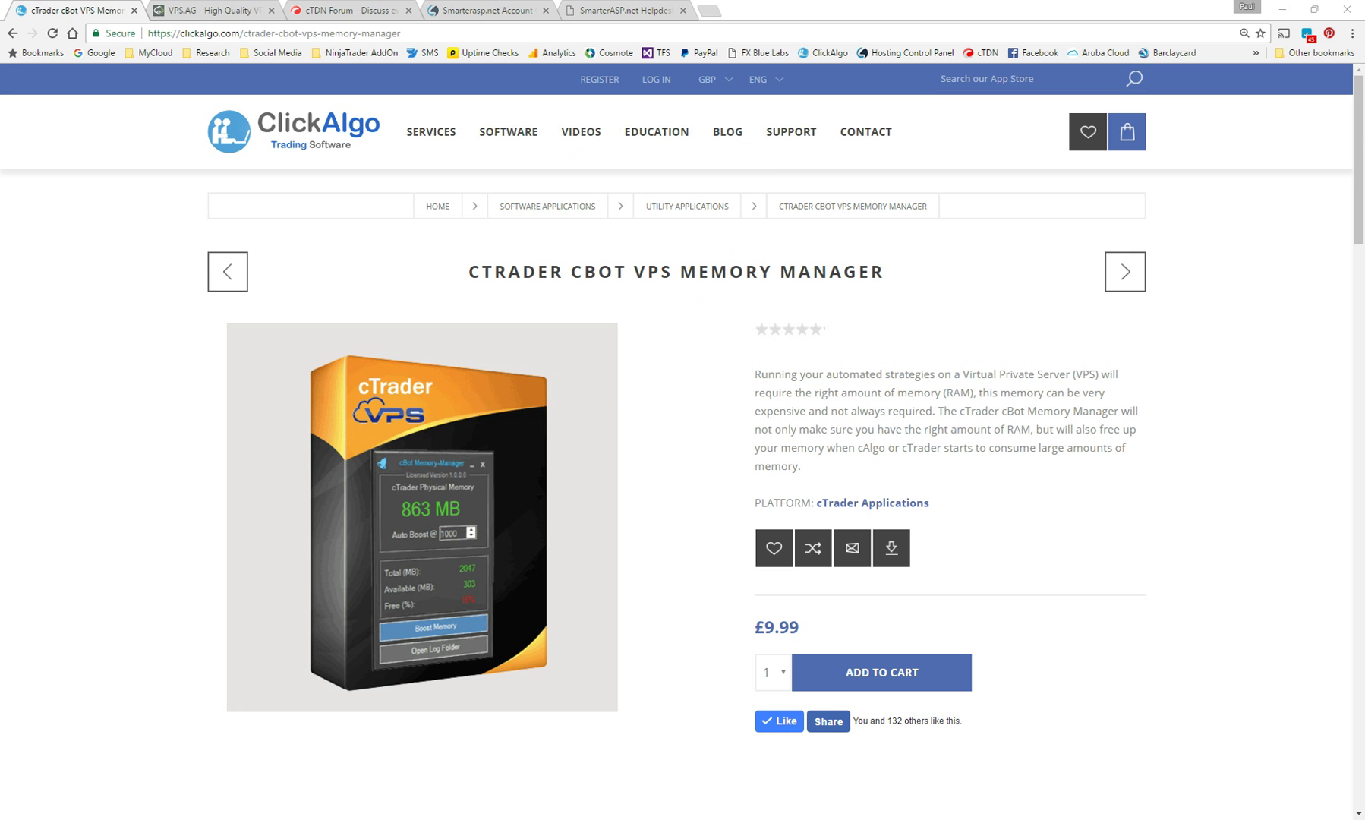
drag(1355, 179, 1356, 147)
Switch to the VPS.ag SSD VPS plans and select the Windows VPS plan's 2 GB RAM figure.
click(198, 11)
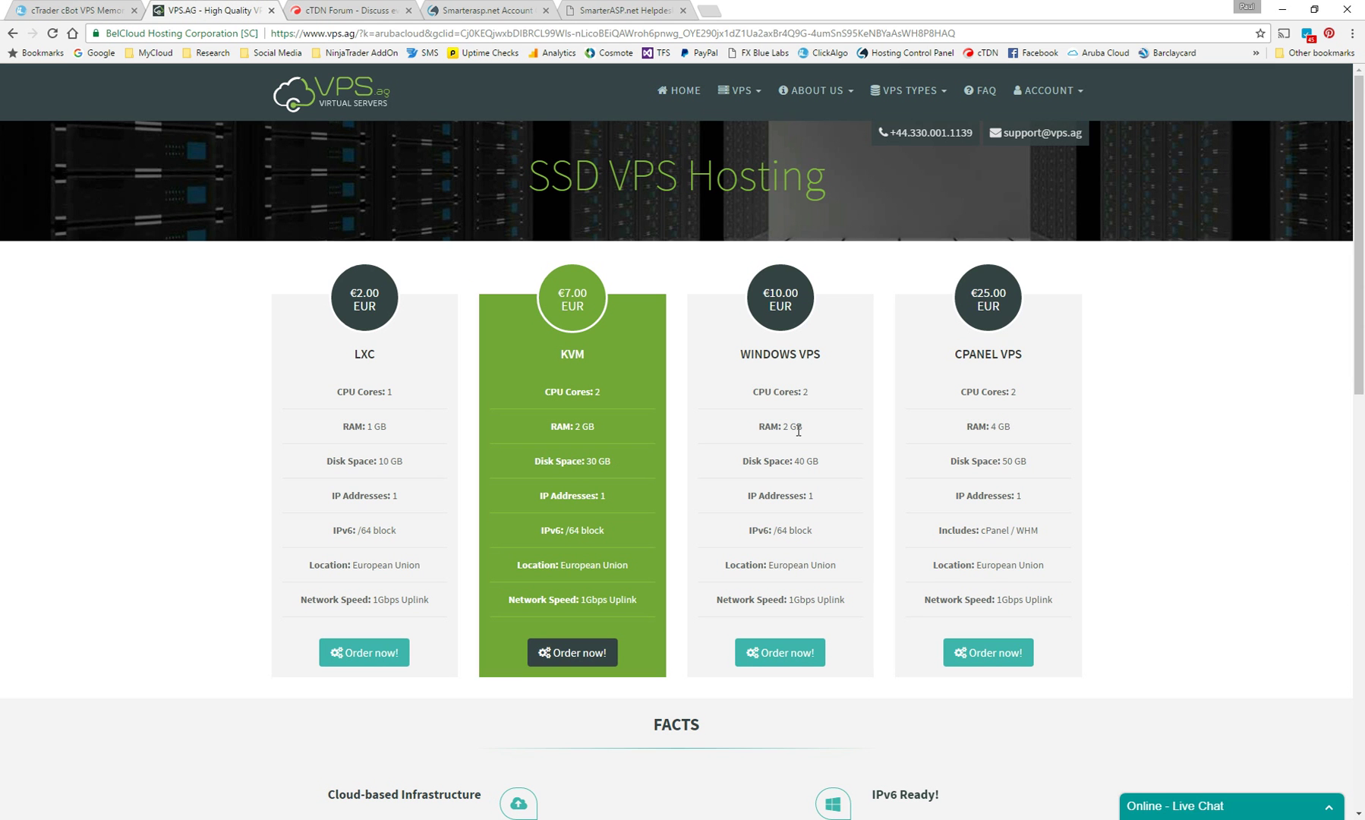
drag(803, 427, 778, 427)
Return to the Memory Manager product page, read its Overview text, and scroll back to the top.
click(83, 15)
scroll(490, 376, down, 2)
scroll(490, 378, up, 1)
scroll(489, 380, down, 7)
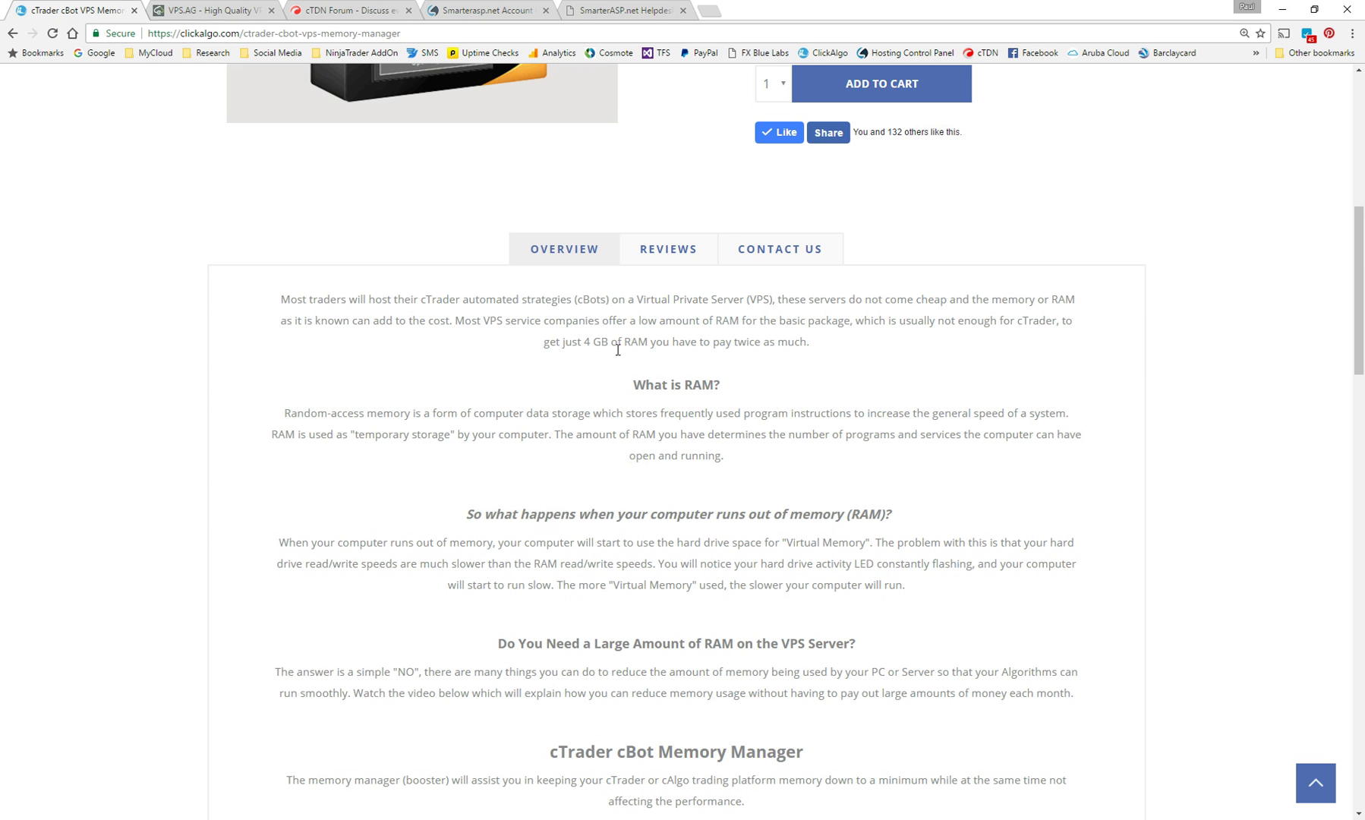
scroll(618, 346, up, 8)
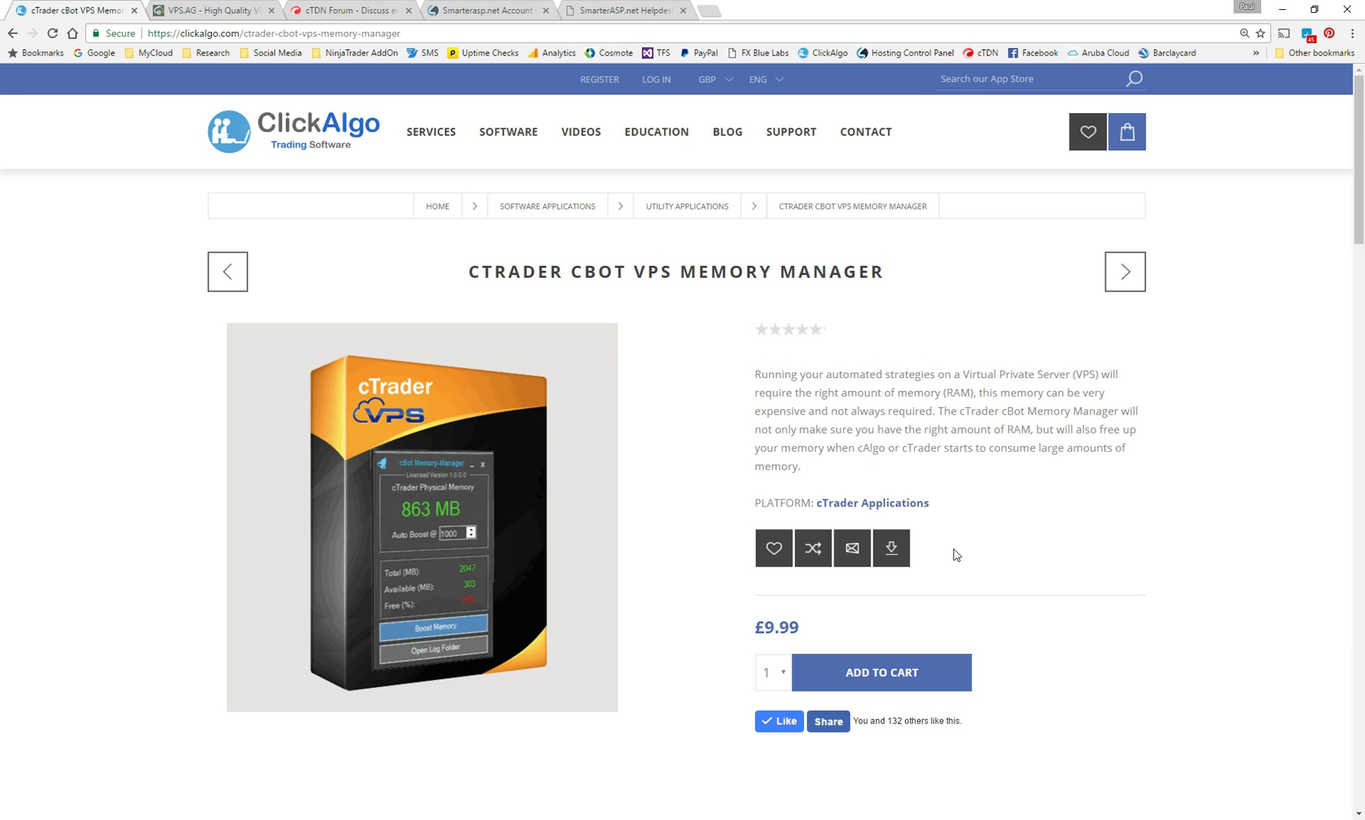
Browse the product page, then switch to the Remote Desktop session showing cAlgo at 1078 MB.
scroll(1054, 671, down, 3)
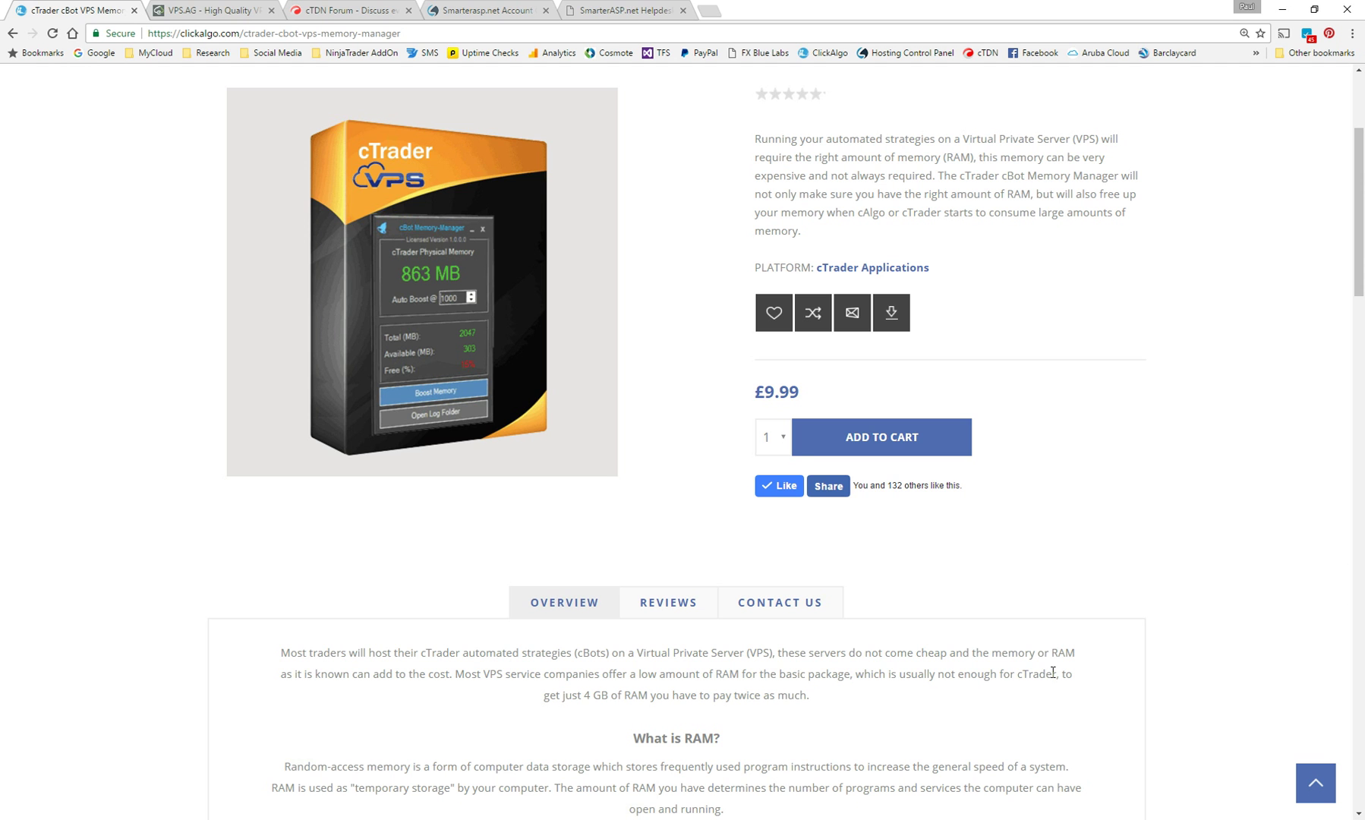
scroll(1017, 430, up, 3)
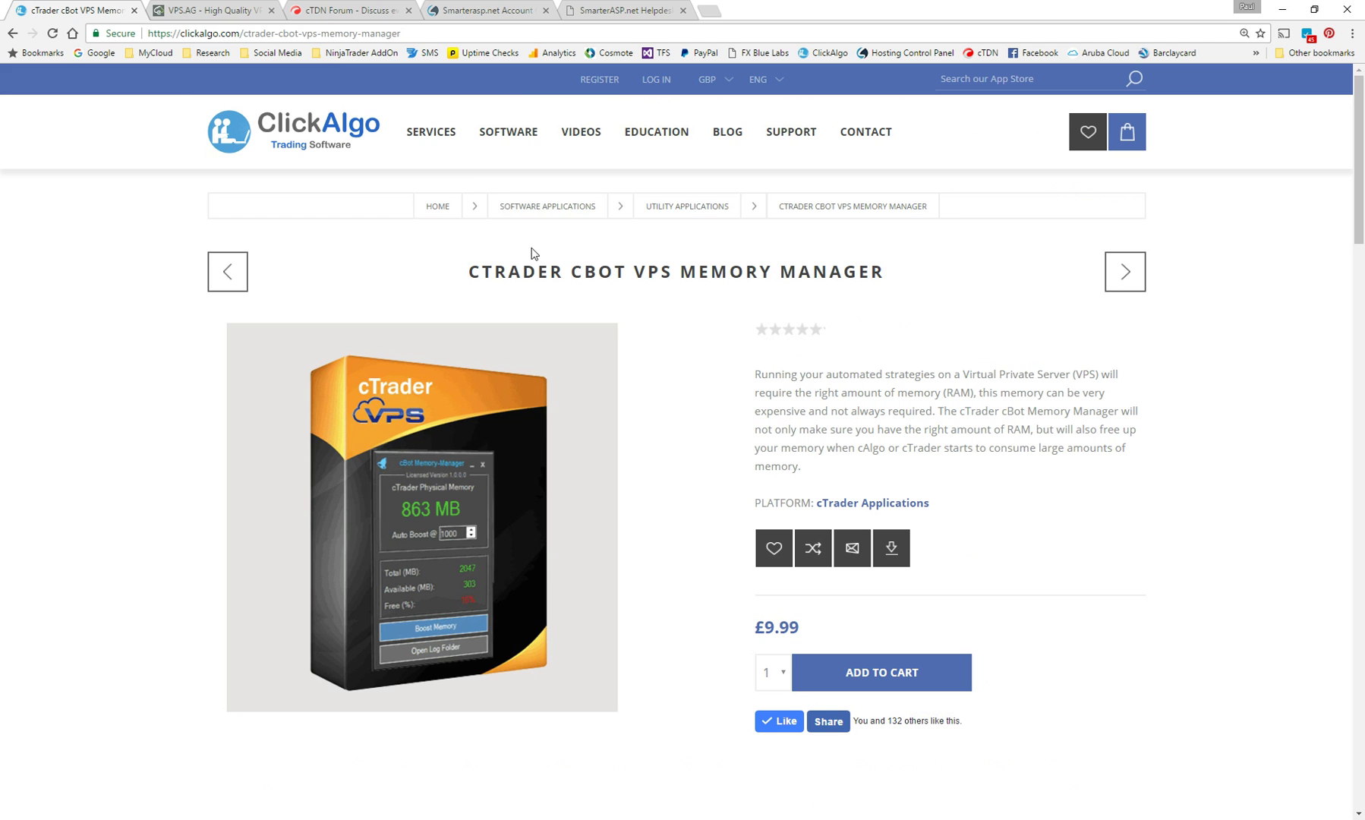
mouse_move(529, 141)
scroll(1062, 573, down, 3)
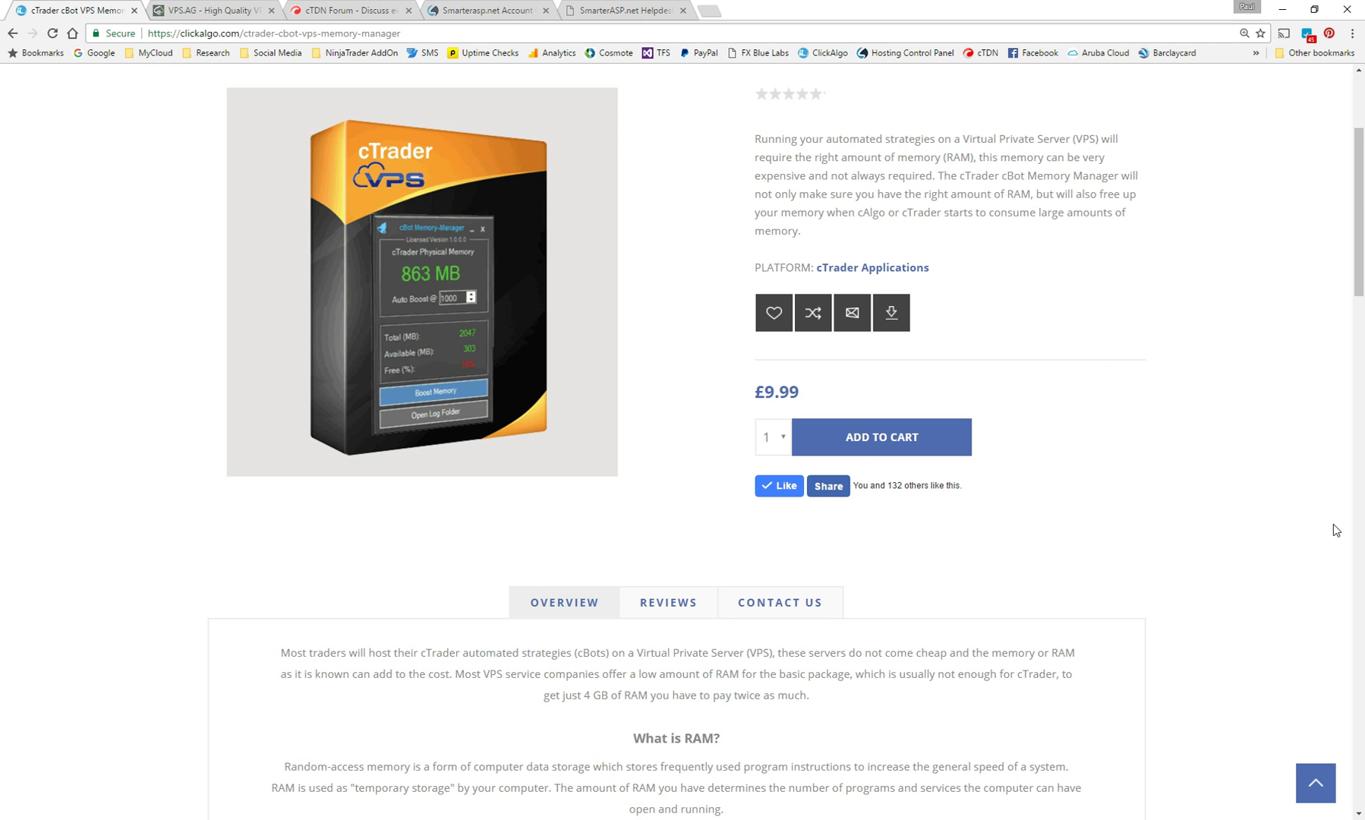
scroll(1331, 525, down, 2)
scroll(1329, 526, up, 5)
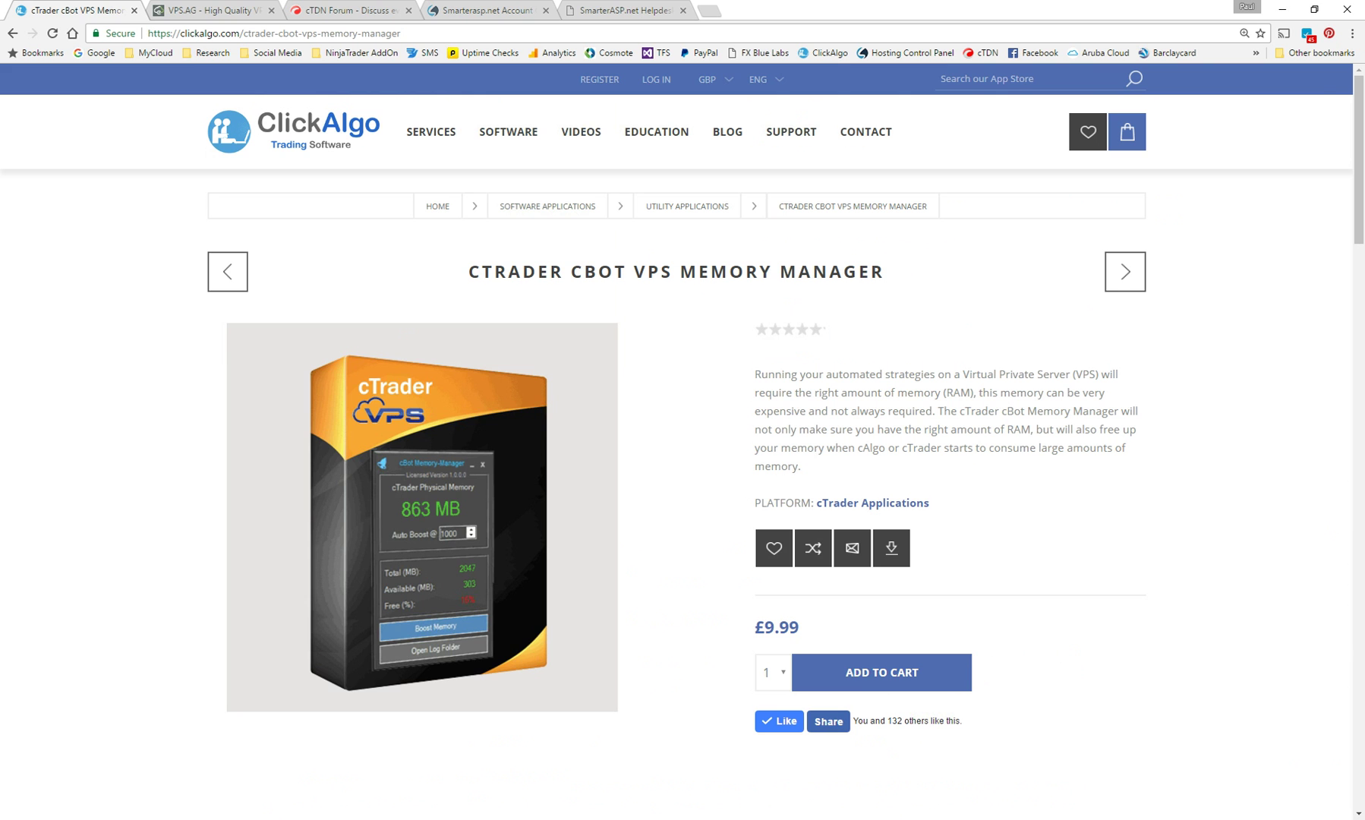
key(alt+Tab)
Maximize the remote session, minimize cAlgo, and preview the cAlgo and Memory Manager taskbar windows.
double_click(500, 56)
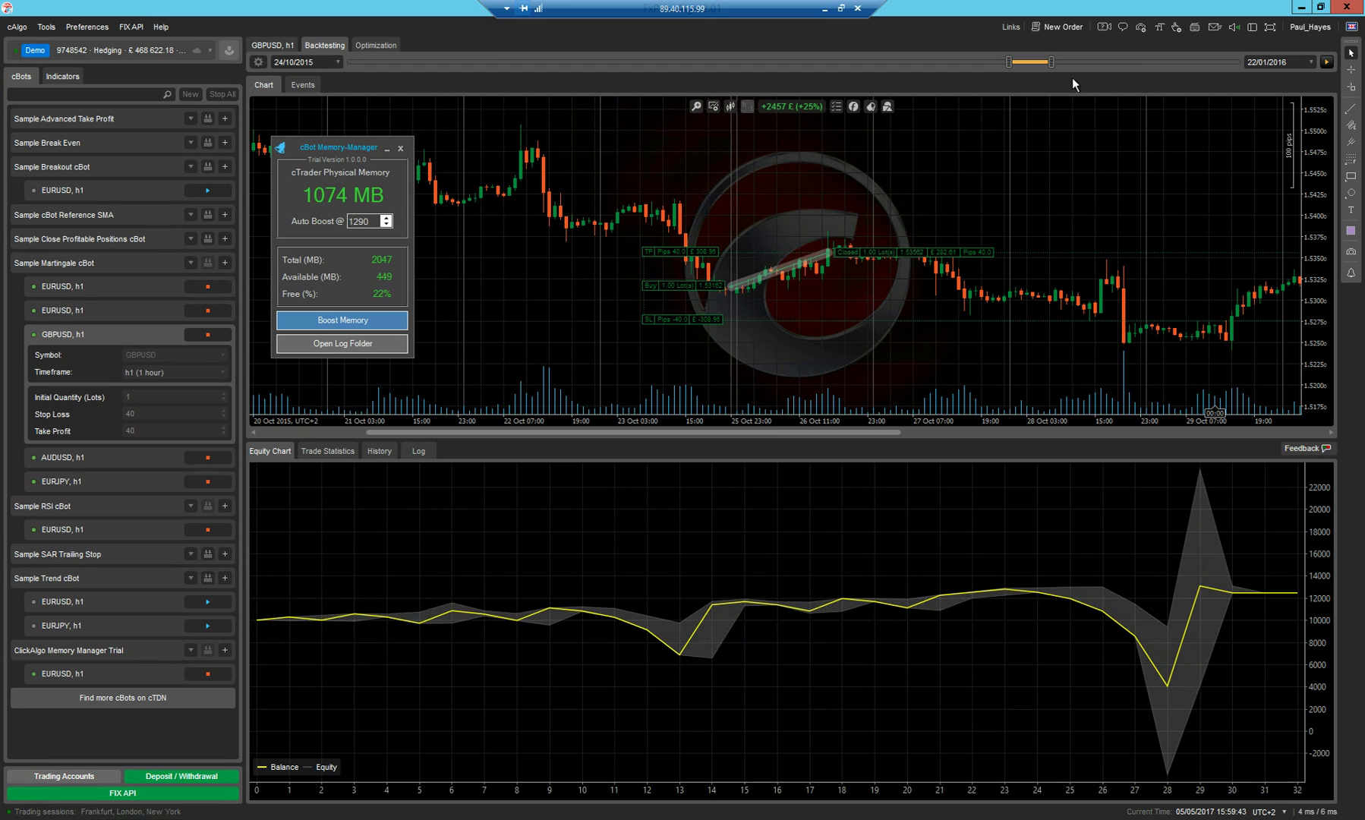
click(1296, 6)
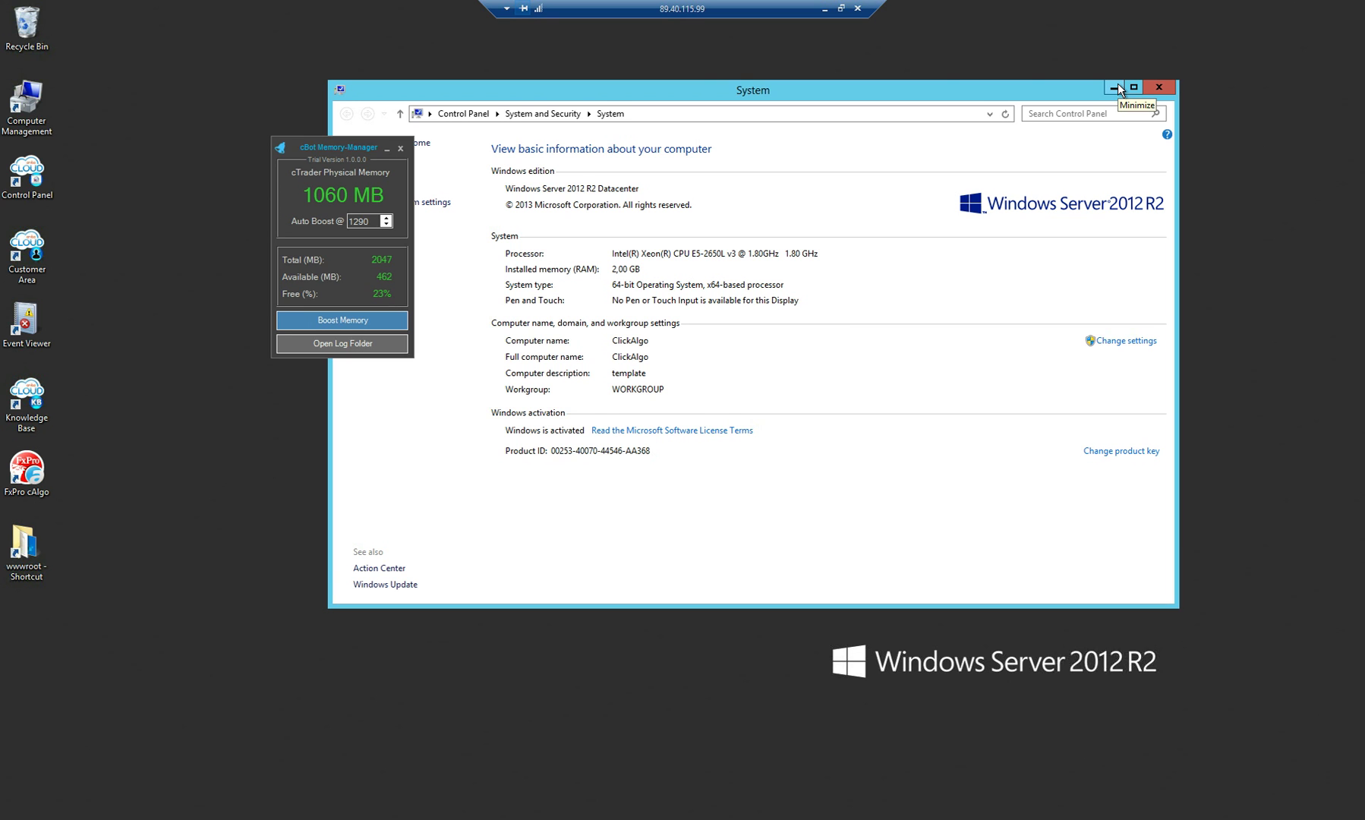
click(366, 818)
Restore cAlgo from the taskbar and nudge the Memory-Manager panel slightly right over the chart.
click(318, 778)
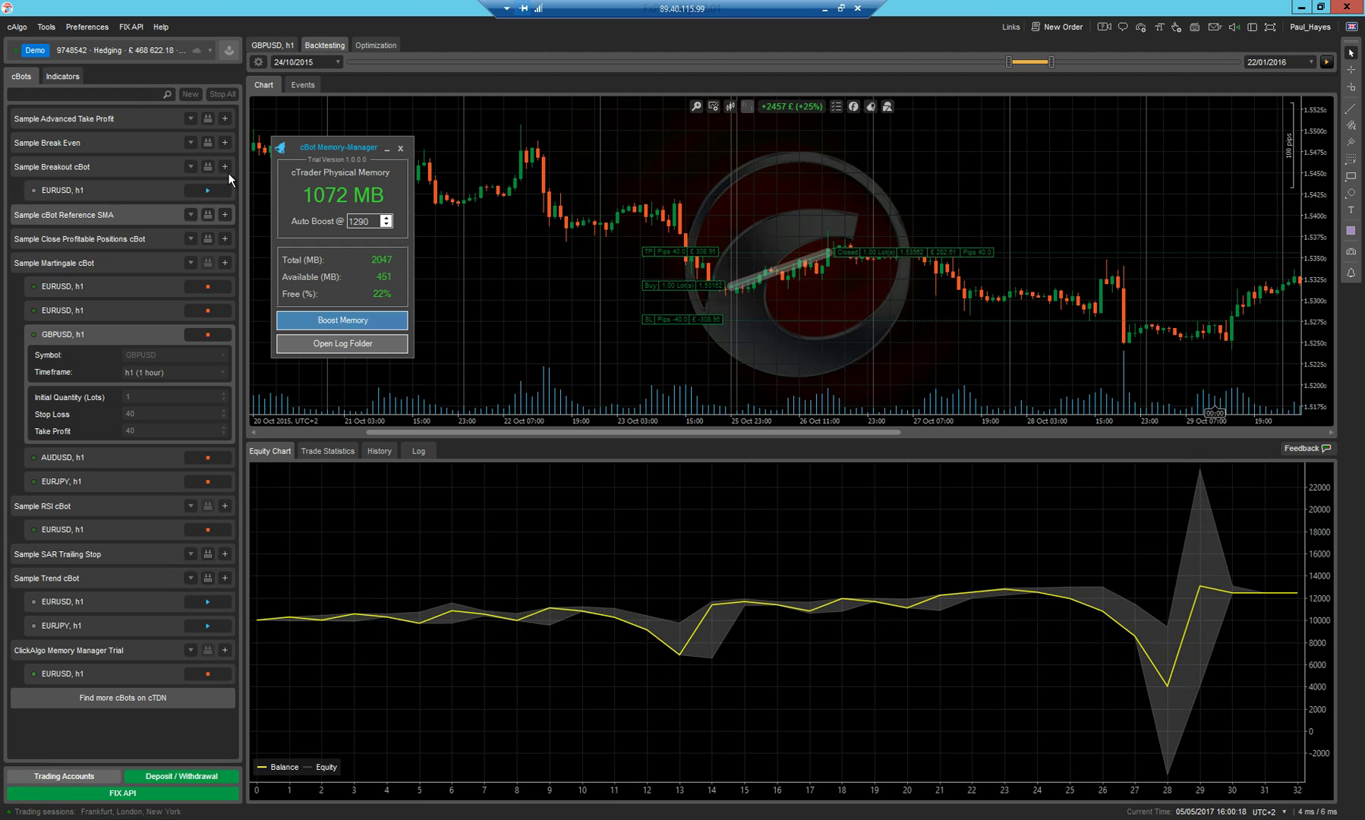
drag(316, 154, 375, 157)
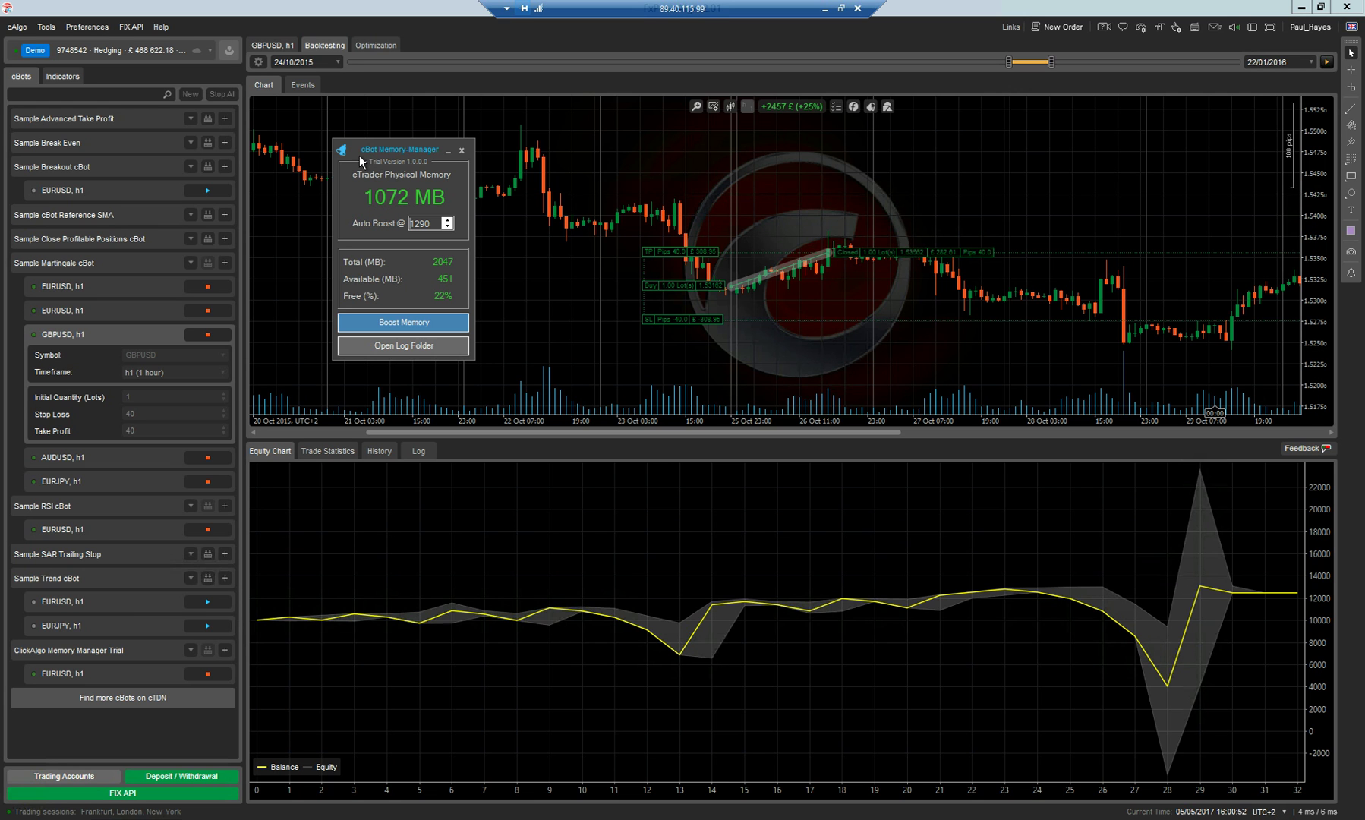
Lower the Memory-Manager panel and slide the backtest range to 19/10/2013–17/01/2014.
drag(384, 155, 388, 191)
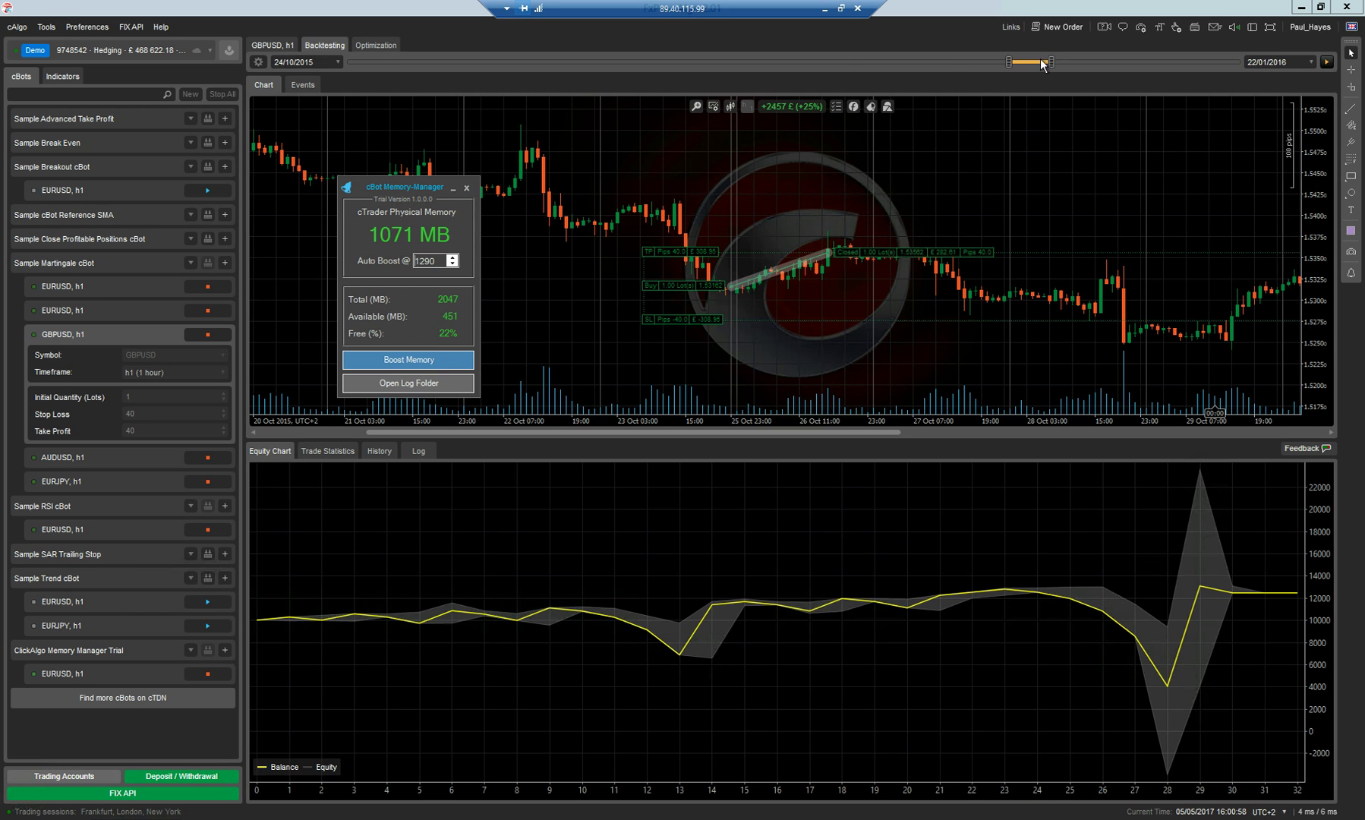
drag(1017, 62, 744, 70)
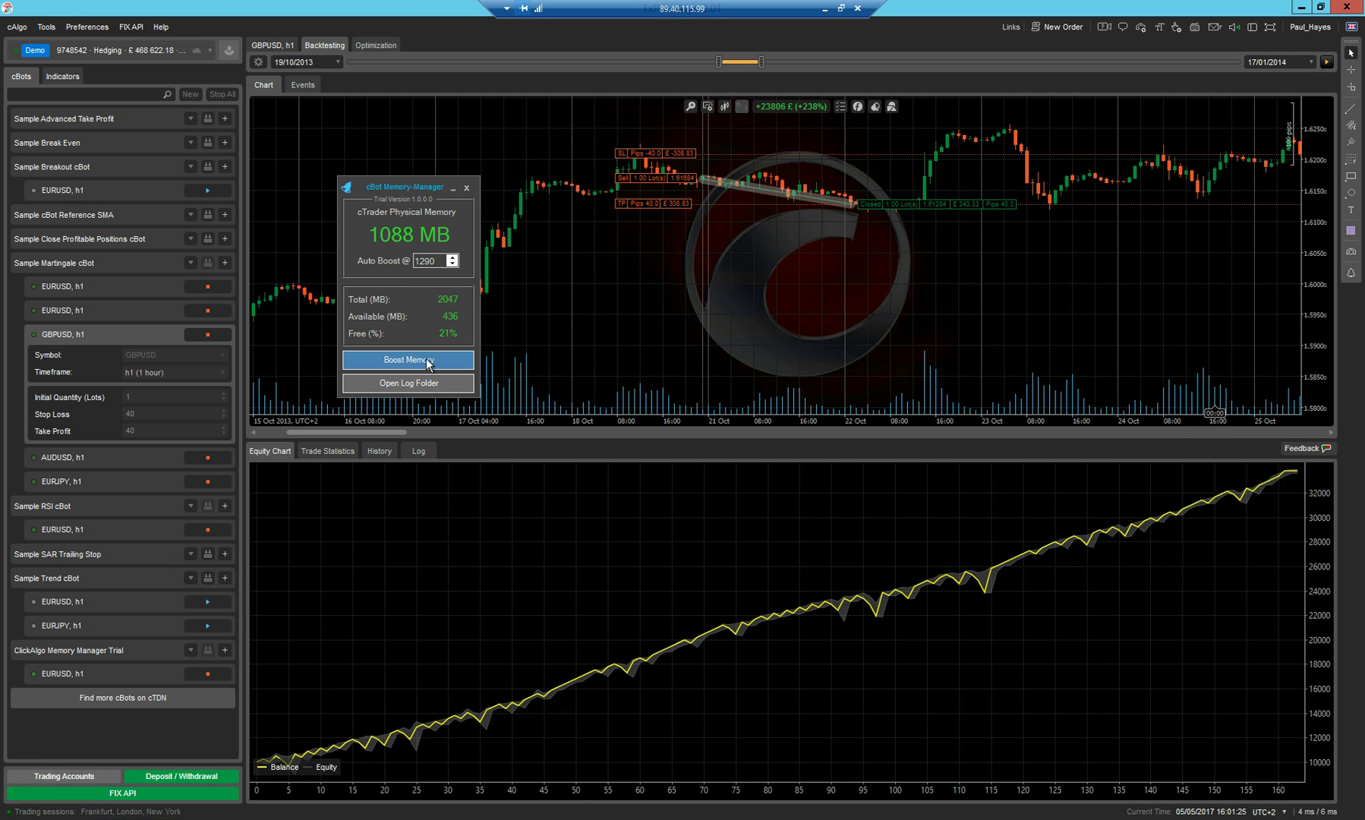
Boost memory to cut cAlgo's usage from 1088 MB to 257 MB, then move the panel up-left.
click(414, 360)
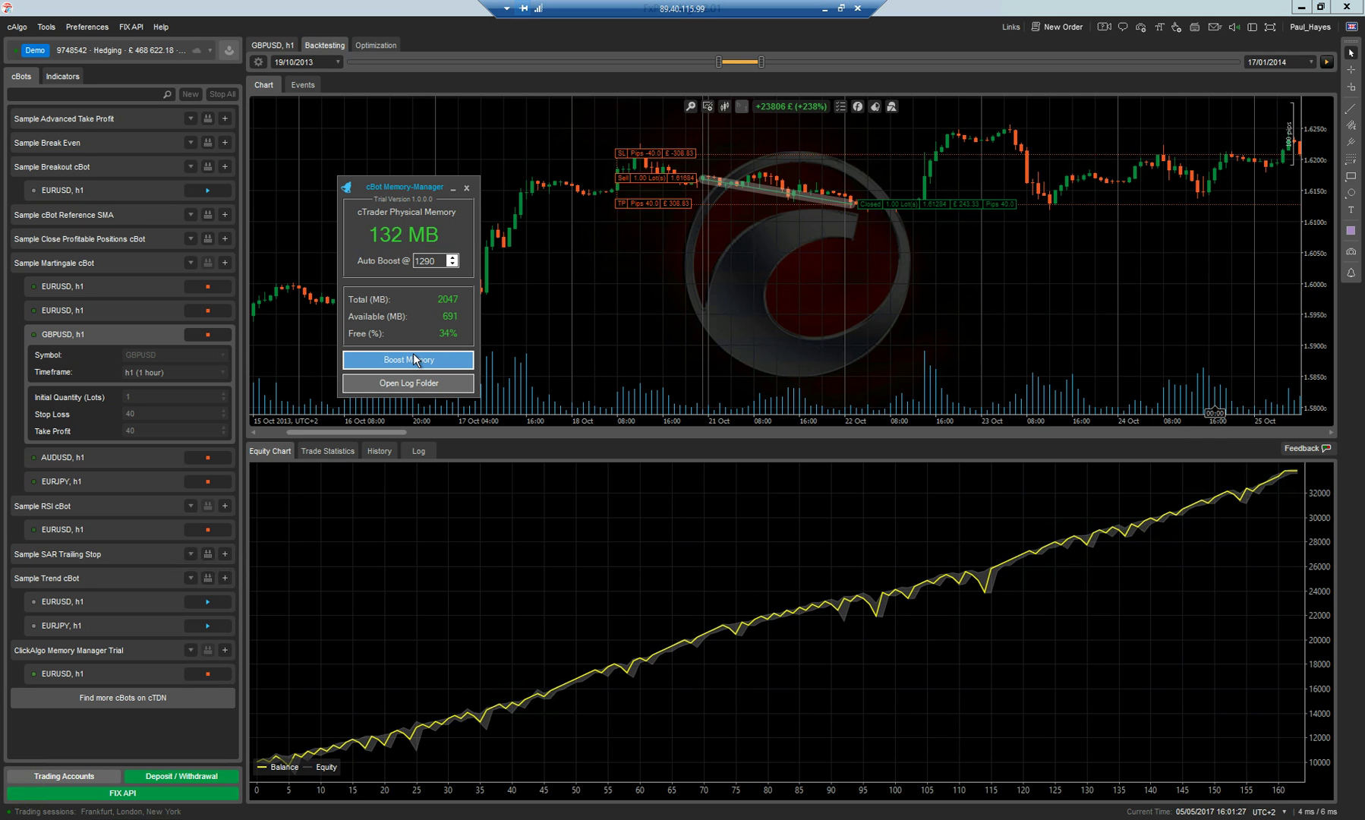
drag(417, 190, 365, 139)
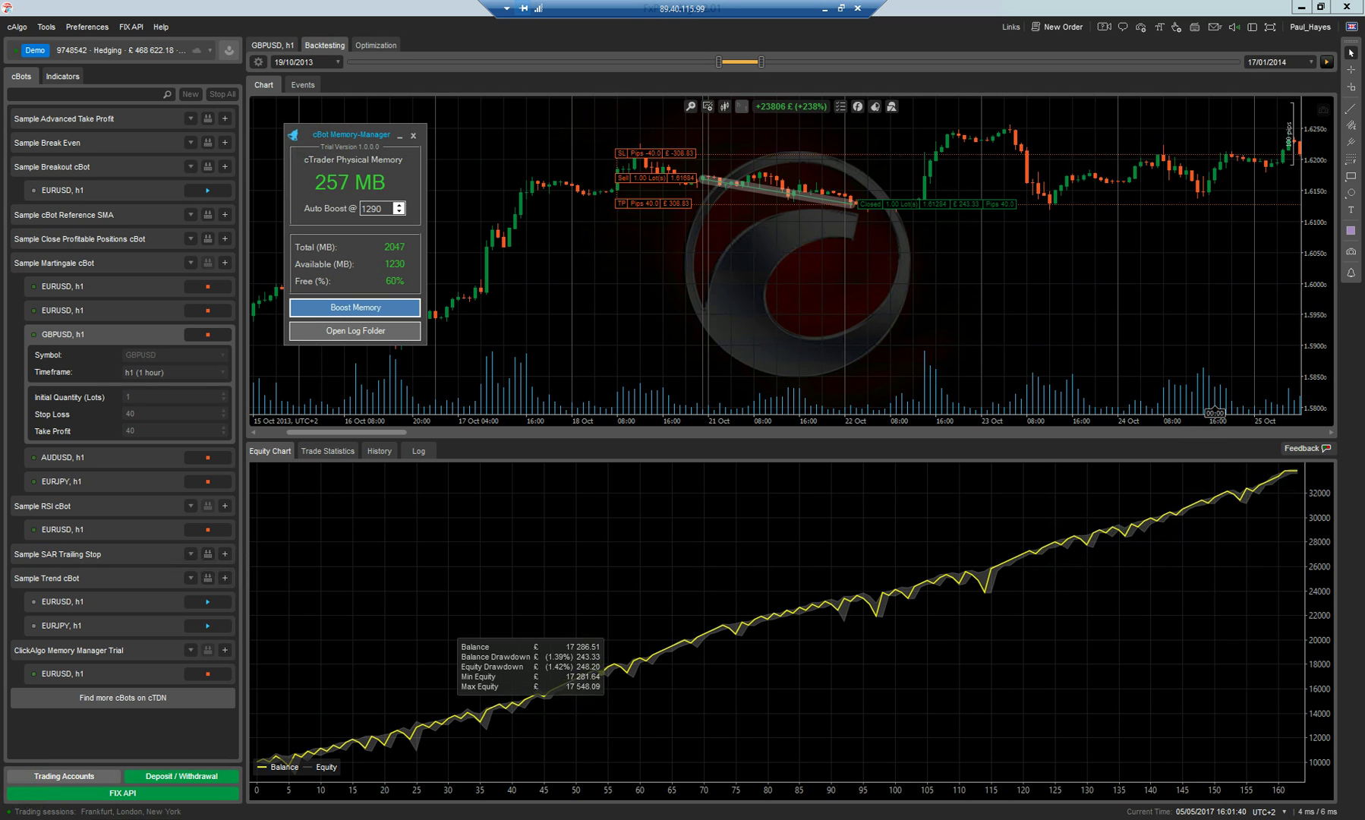
Confirm cAlgo's 257,3 MB usage in Task Manager, close it, and move the panel down-right.
right_click(615, 818)
click(658, 785)
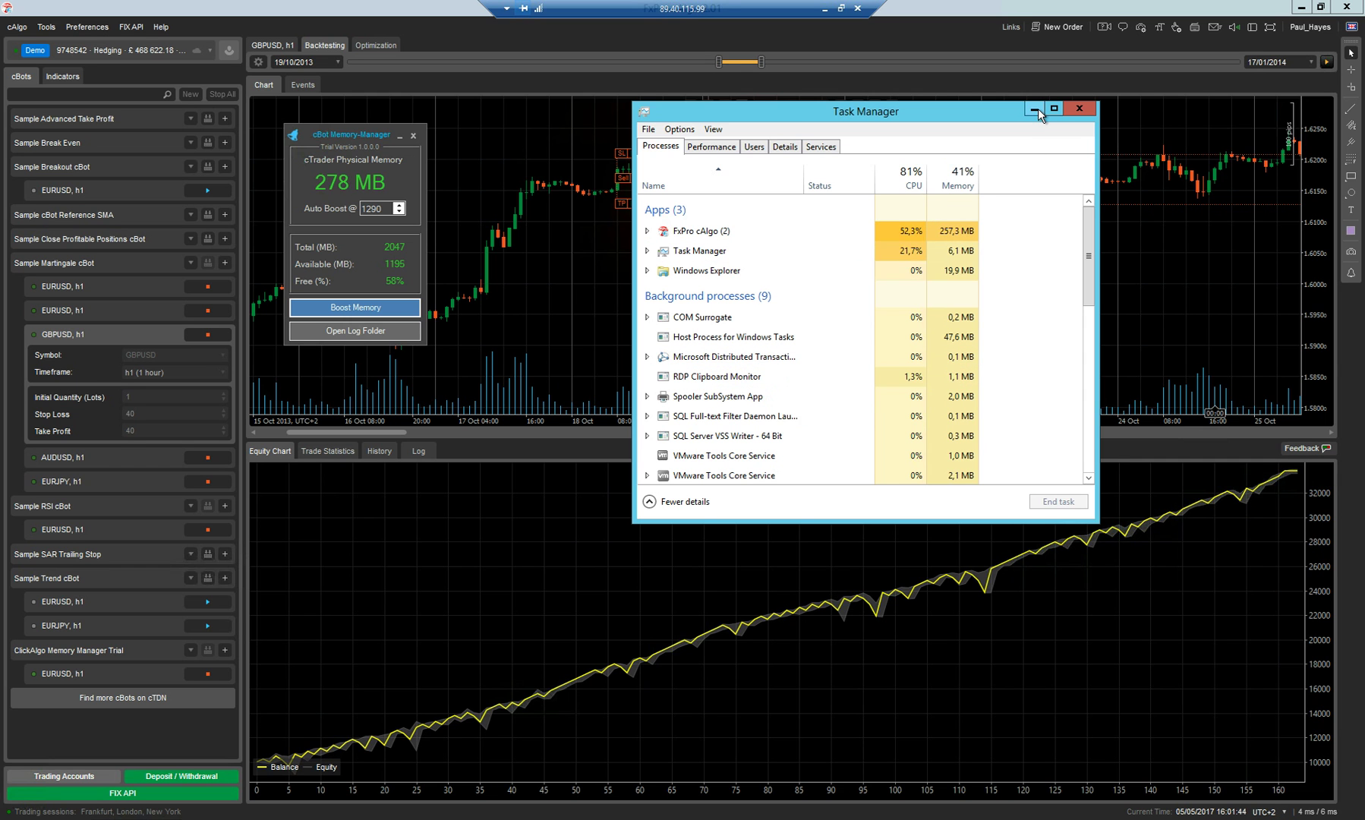
click(1078, 108)
drag(352, 141, 402, 160)
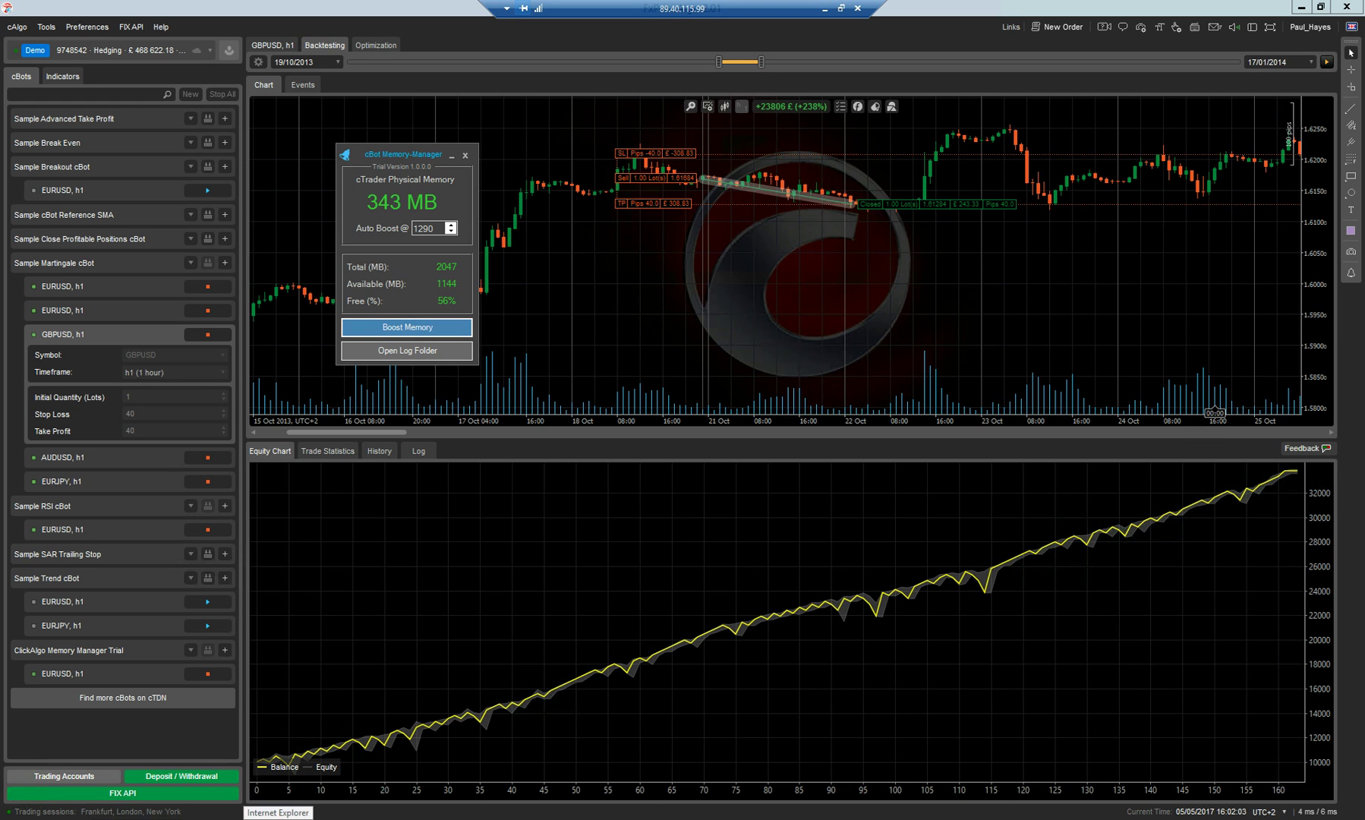
mouse_move(547, 602)
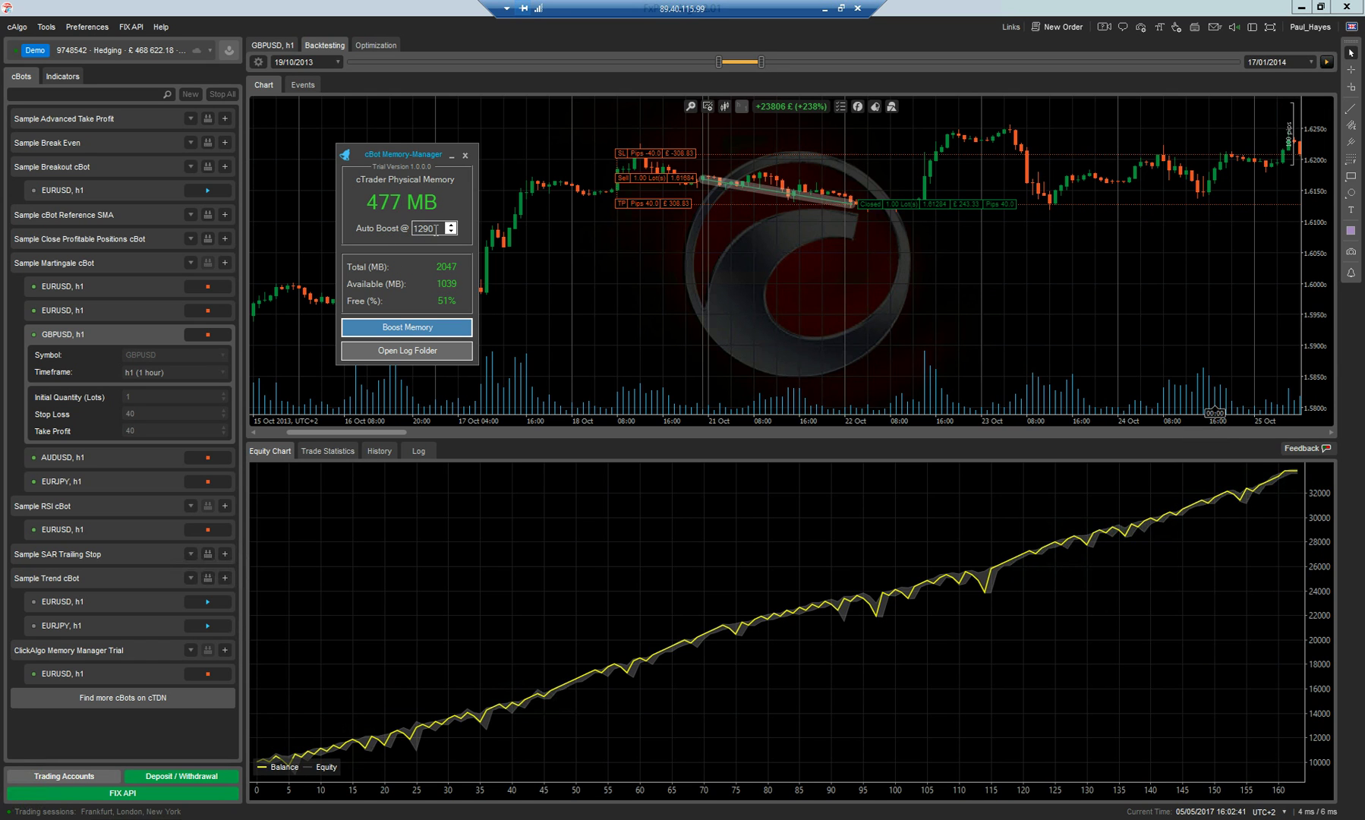
drag(438, 229, 394, 233)
drag(418, 155, 411, 145)
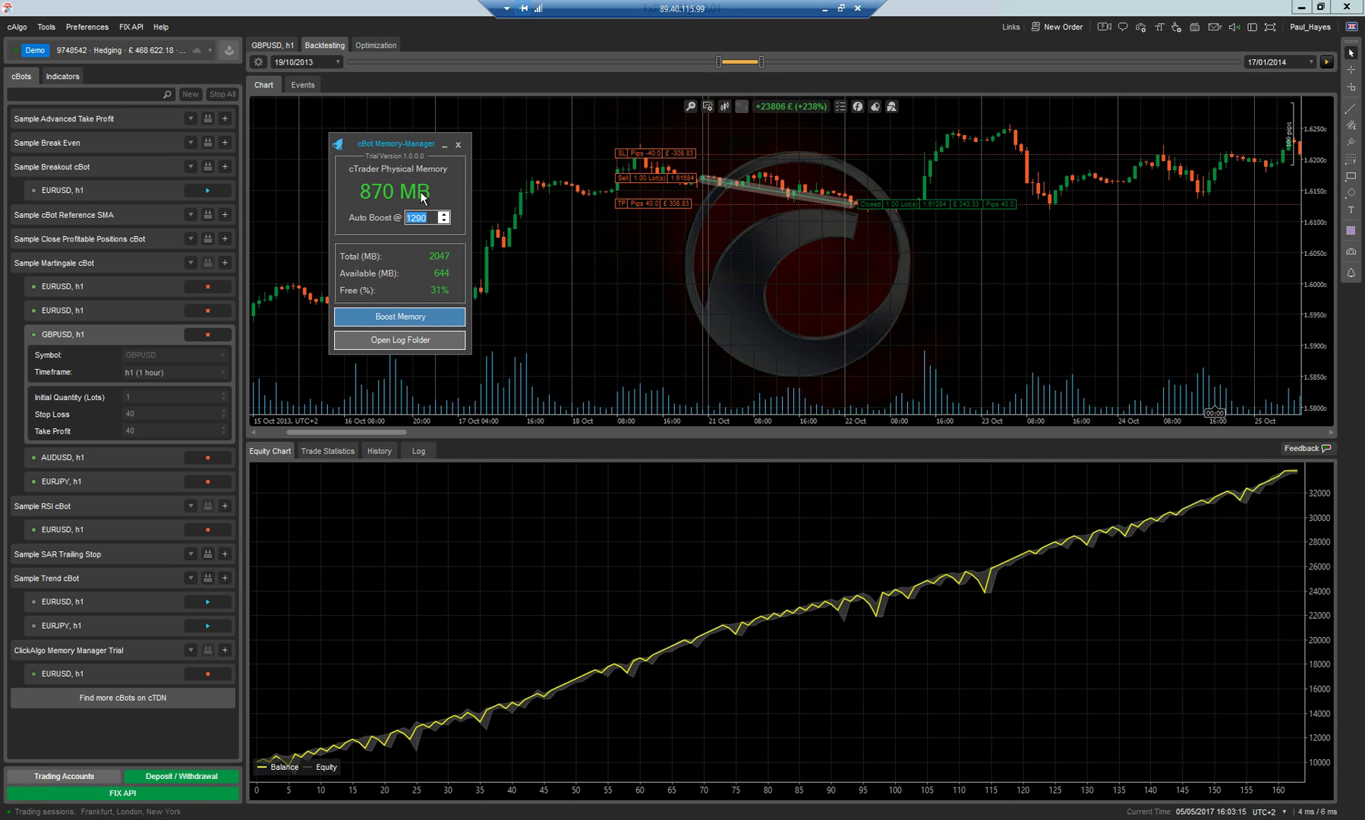
Open the Memory Manager log folder, minimize the remote session, and view the local Logs folder.
click(416, 342)
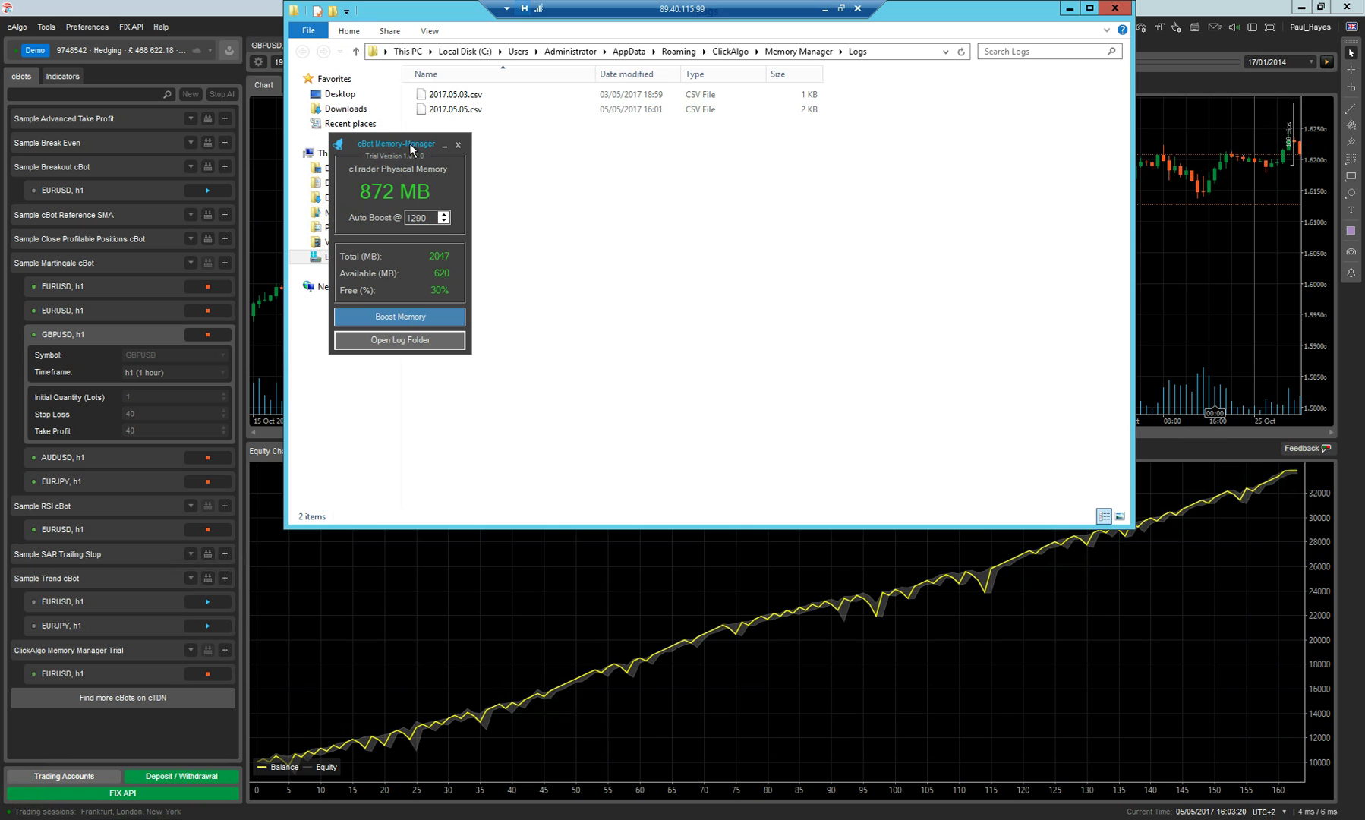
drag(411, 148, 410, 169)
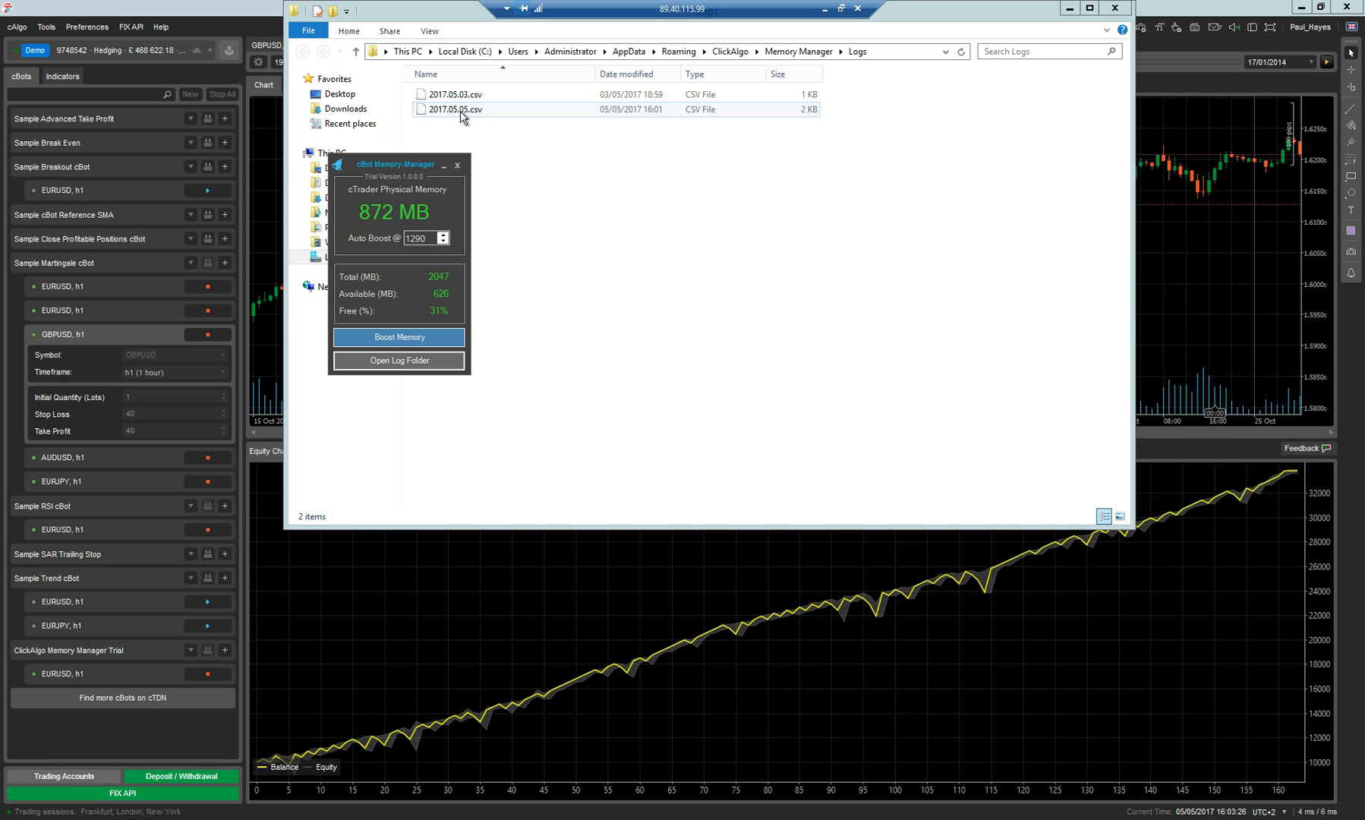
click(824, 9)
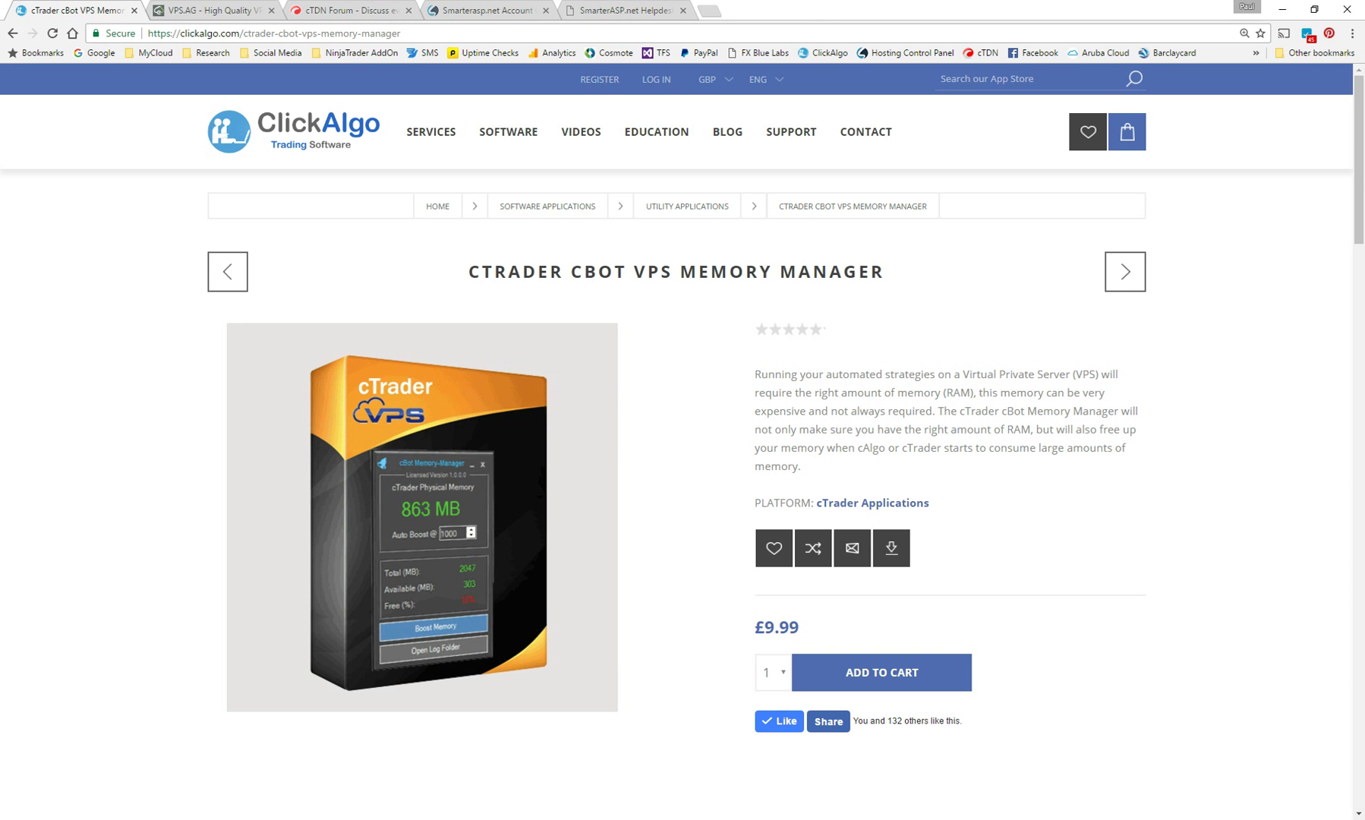
key(alt+Tab)
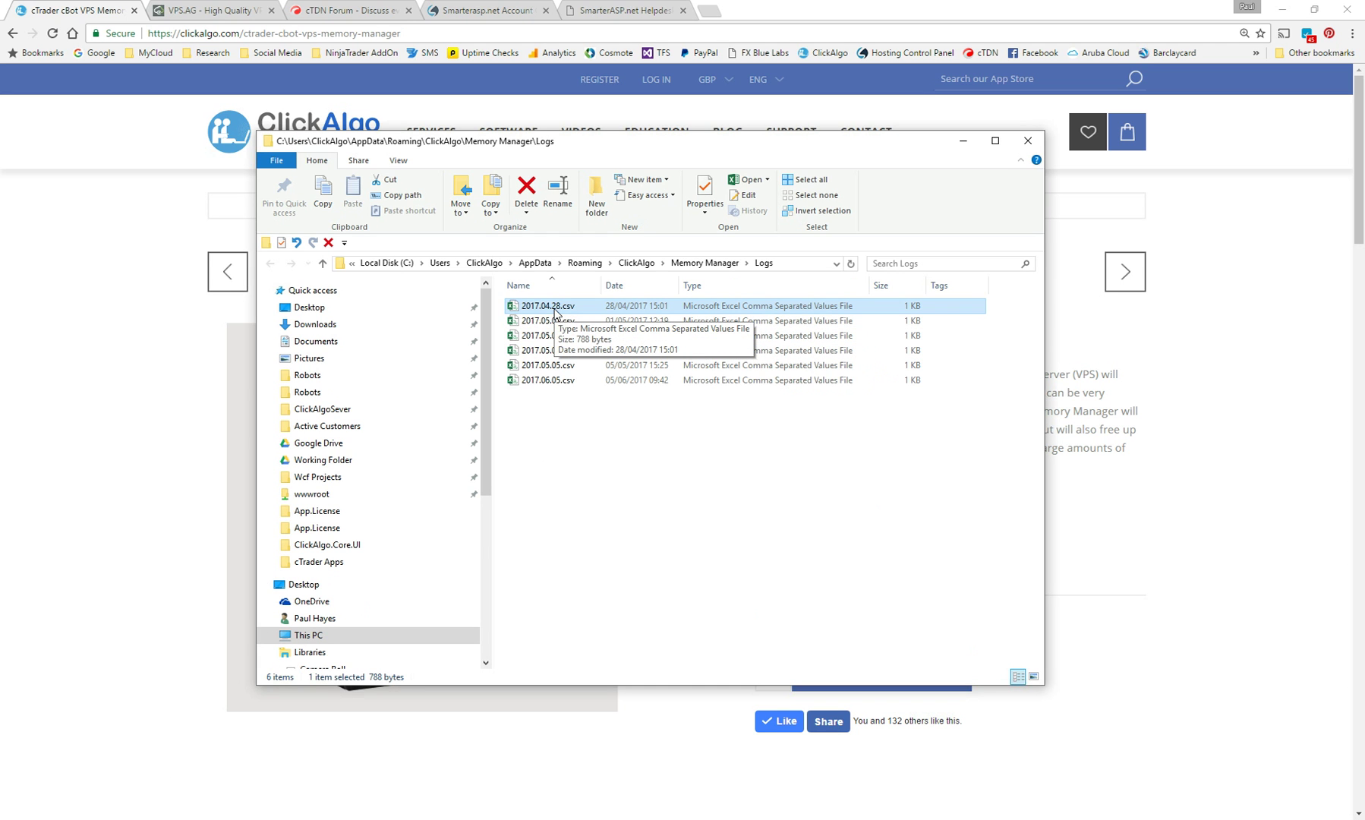
Open 2017.04.28.csv in Excel and clear the Info and ClickAlgo columns B and C.
double_click(554, 308)
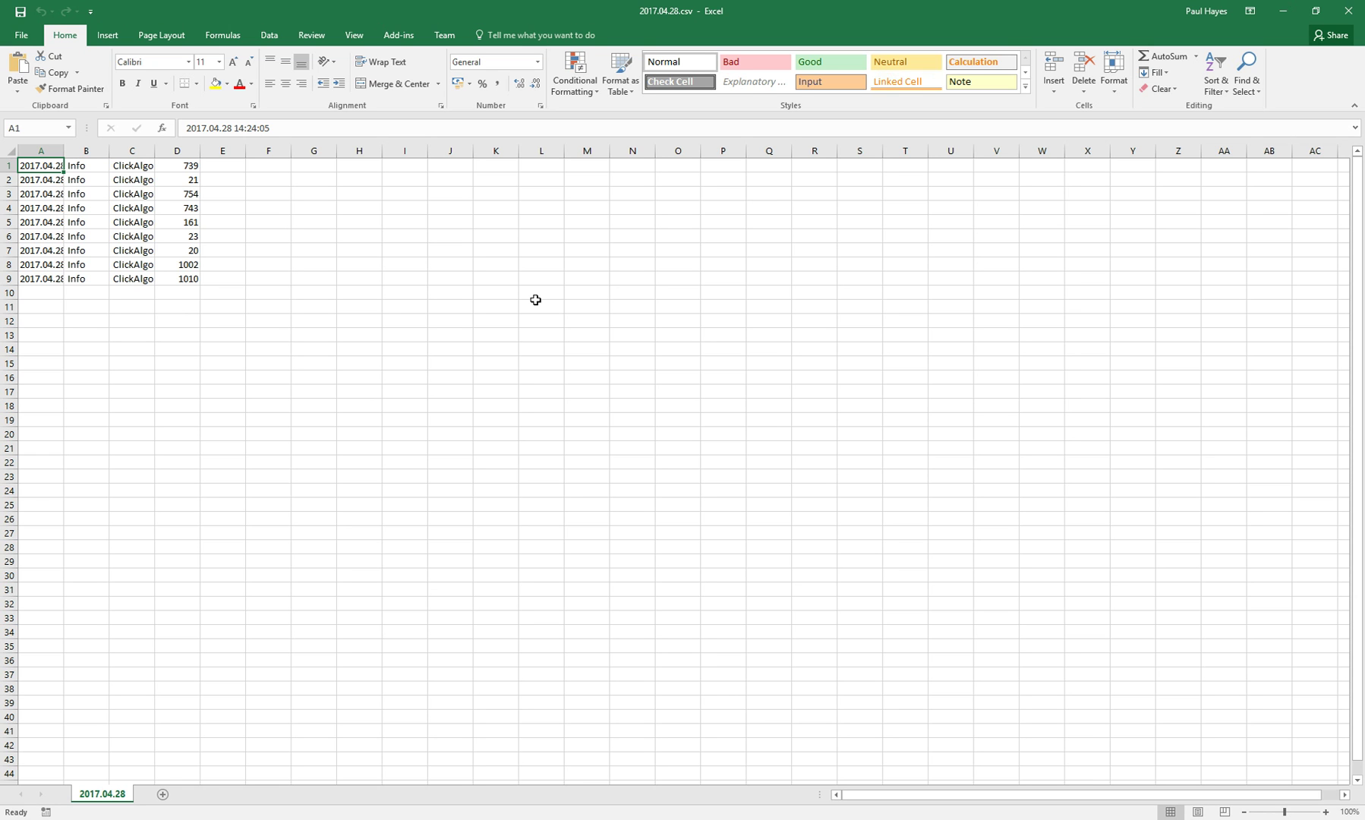
drag(88, 152, 131, 158)
key(Delete)
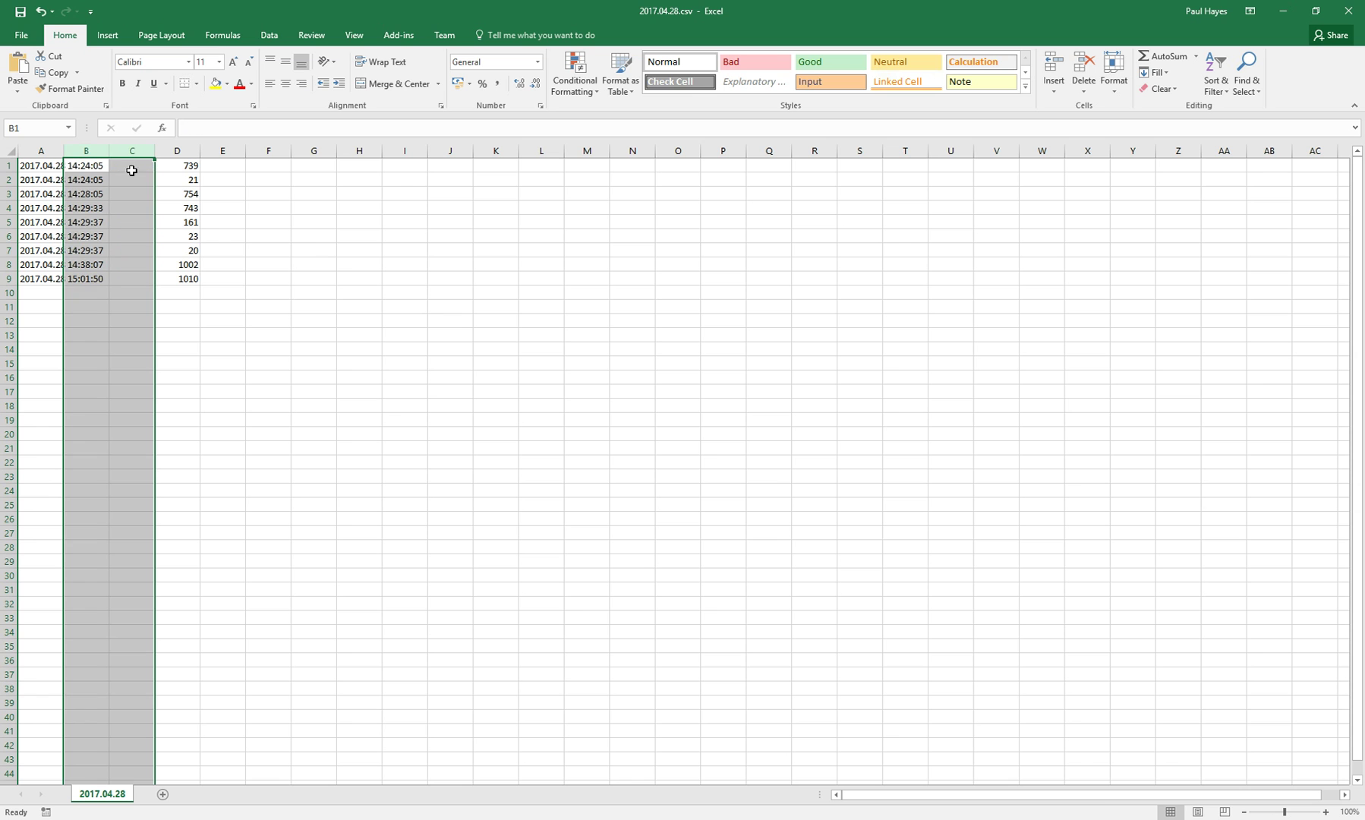
click(392, 163)
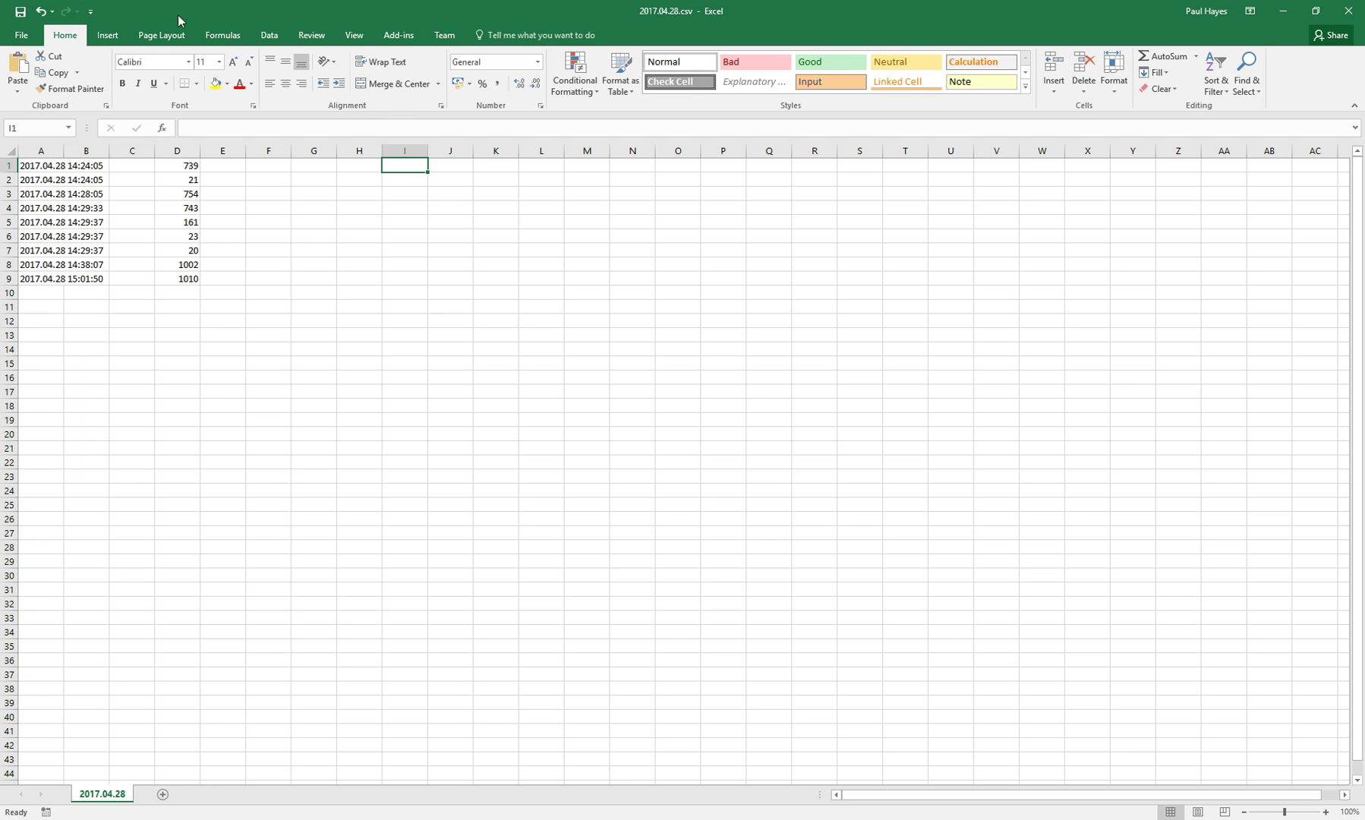
Insert a clustered column chart of the D1:D9 memory values and move it beside the data.
click(109, 36)
click(536, 58)
click(549, 99)
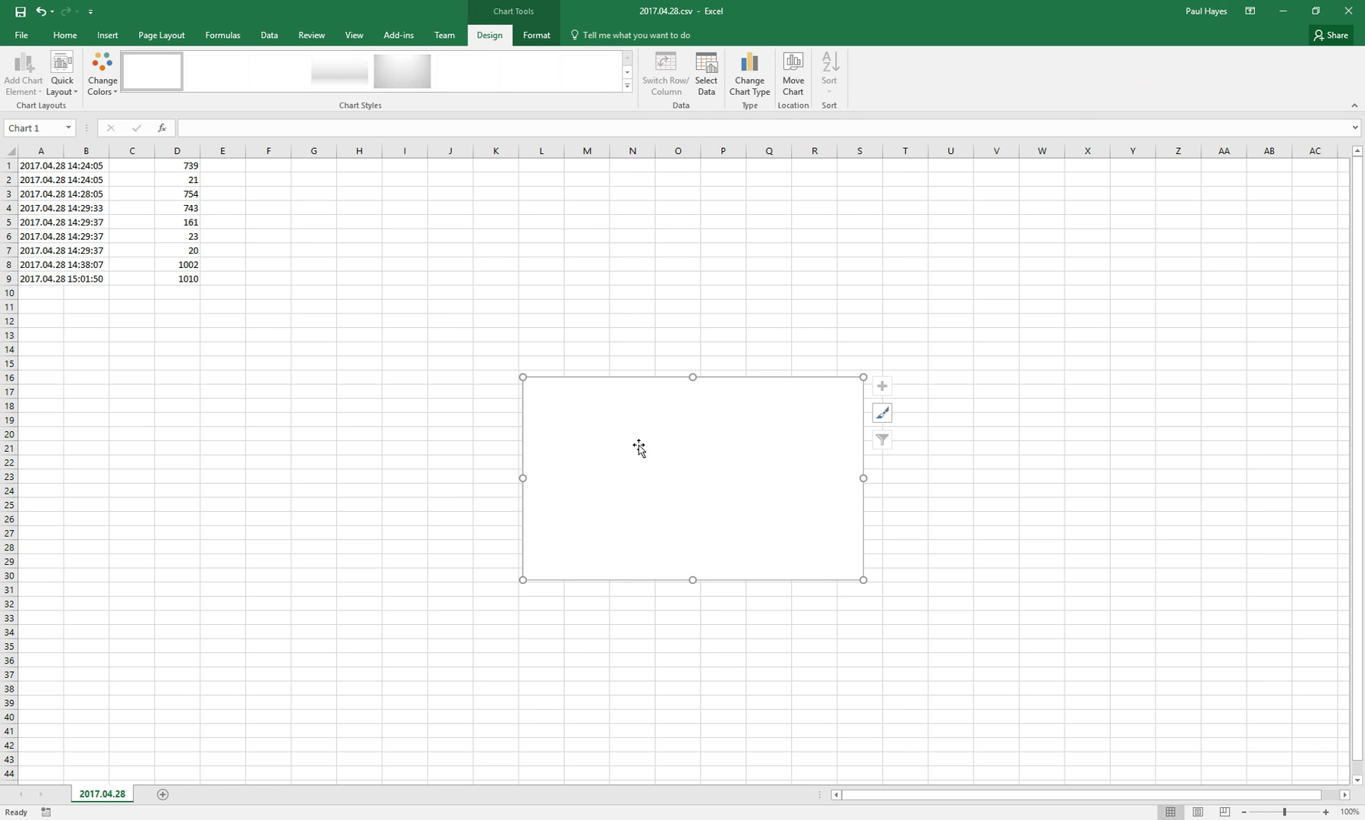
right_click(613, 455)
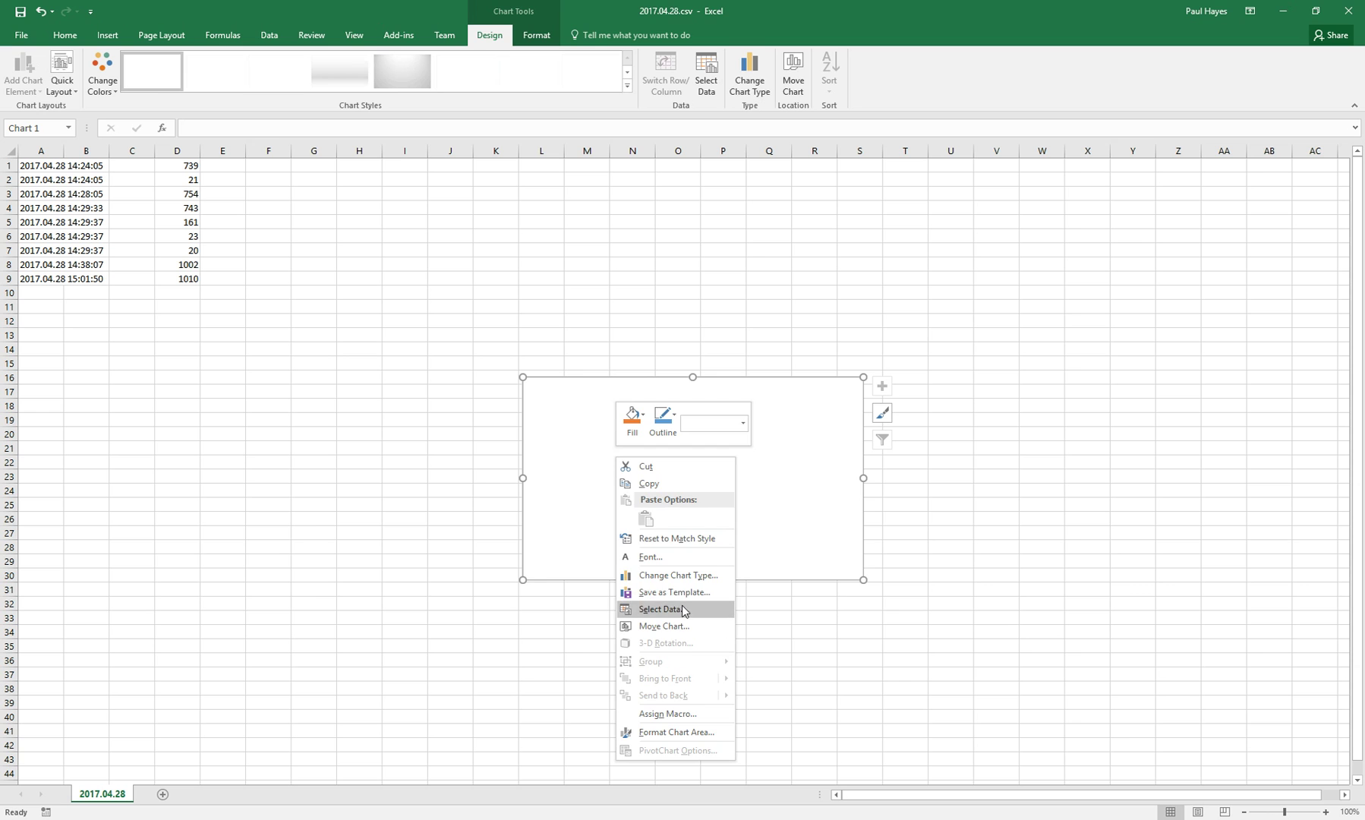
click(666, 610)
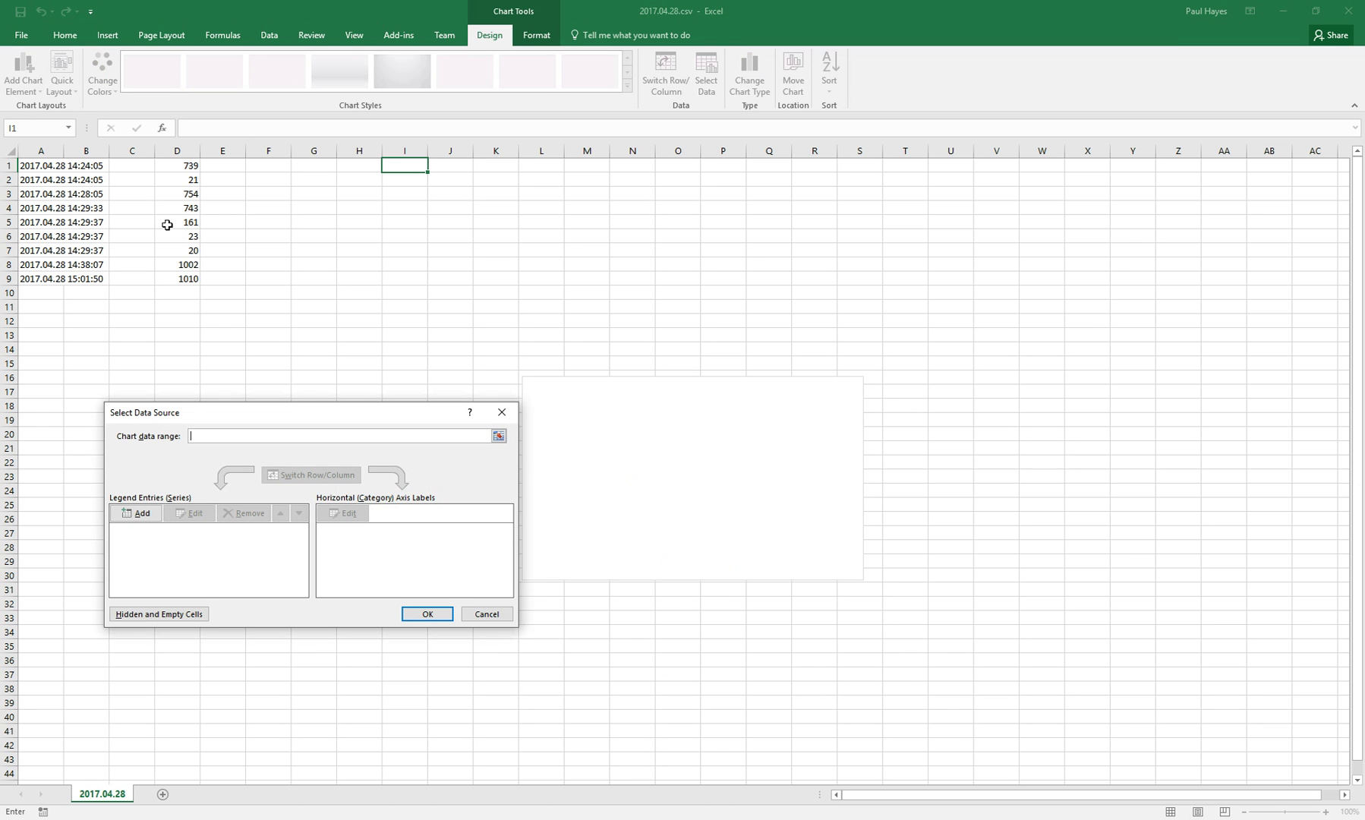
drag(178, 163, 182, 277)
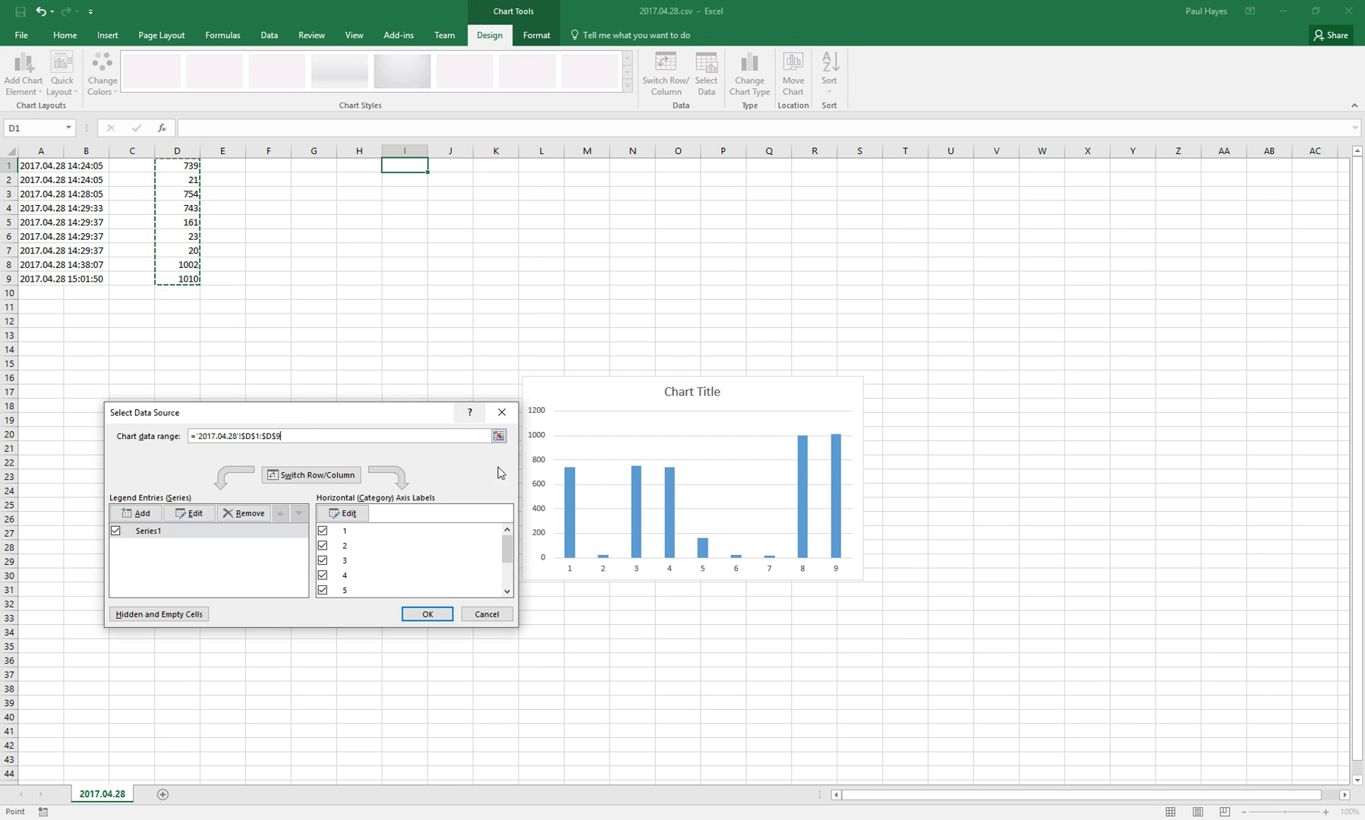
click(427, 613)
drag(627, 381, 423, 219)
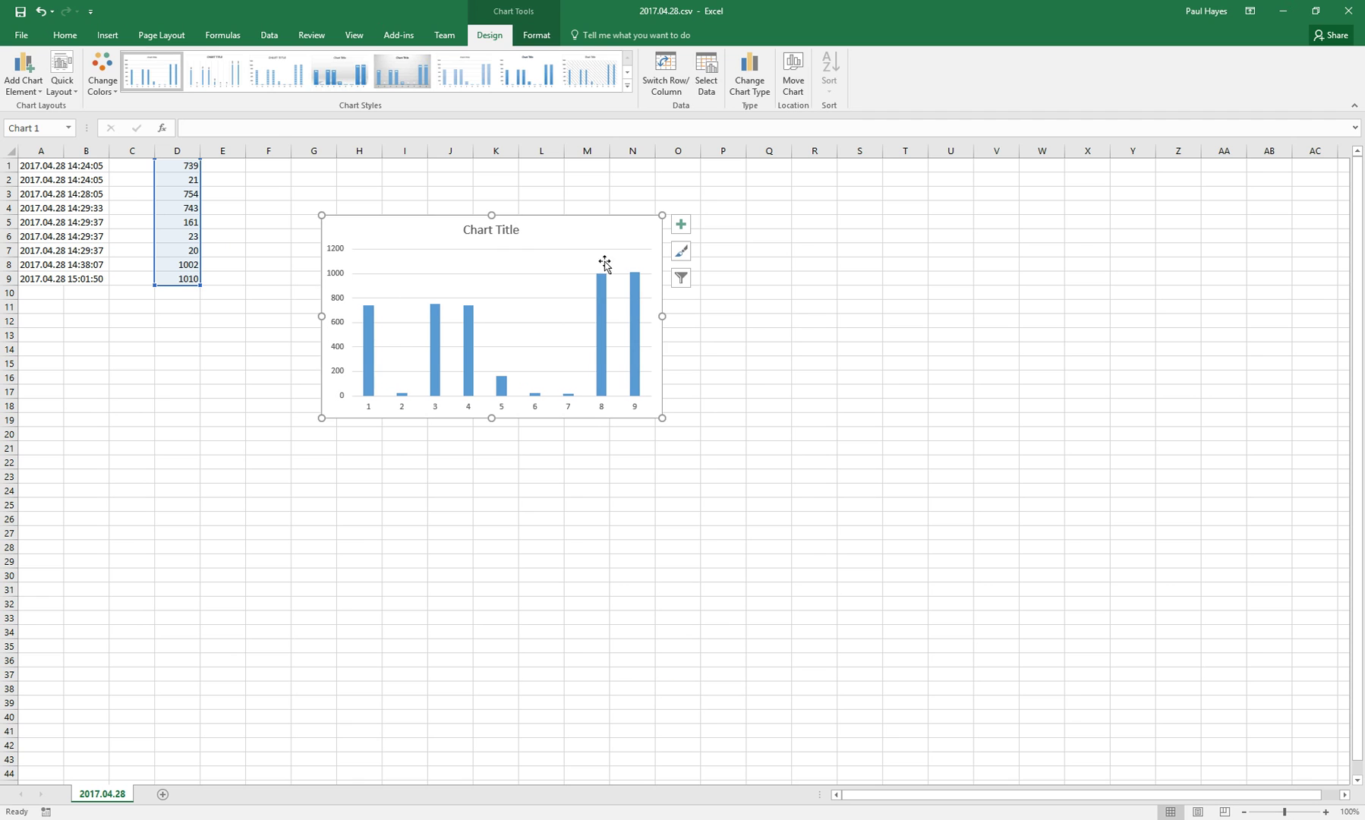
click(703, 363)
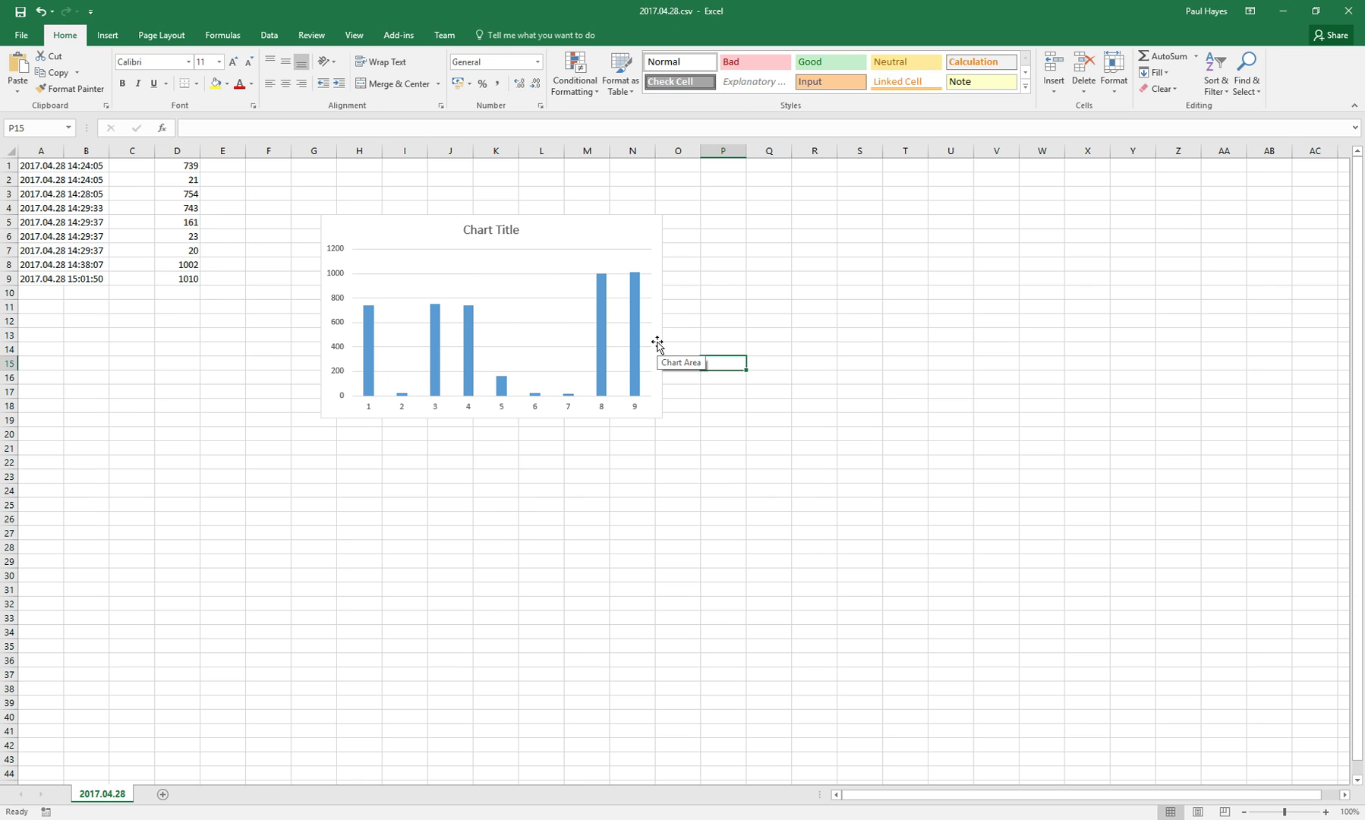
Close Excel without saving the workbook and close the Logs folder window.
mouse_move(465, 333)
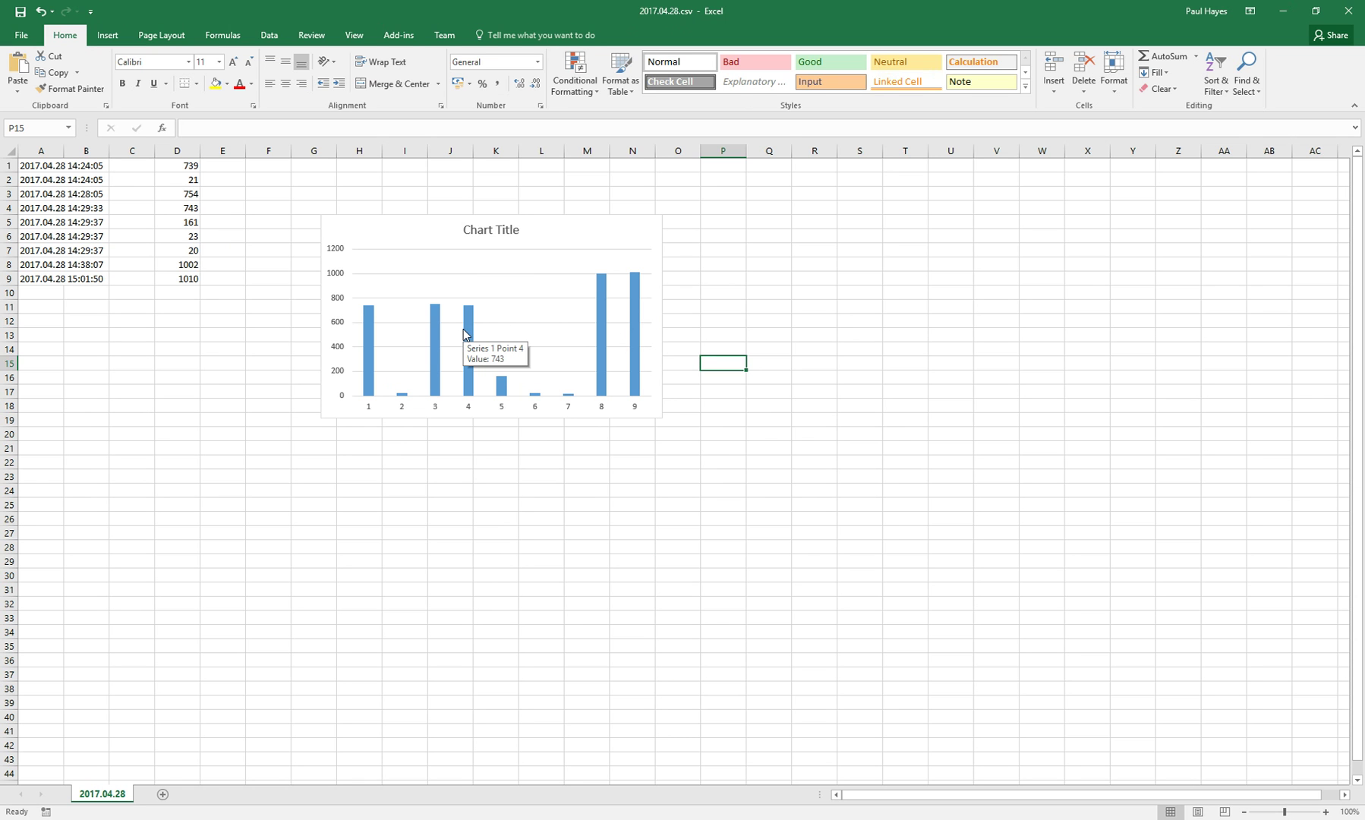
click(1348, 13)
click(681, 434)
click(1027, 141)
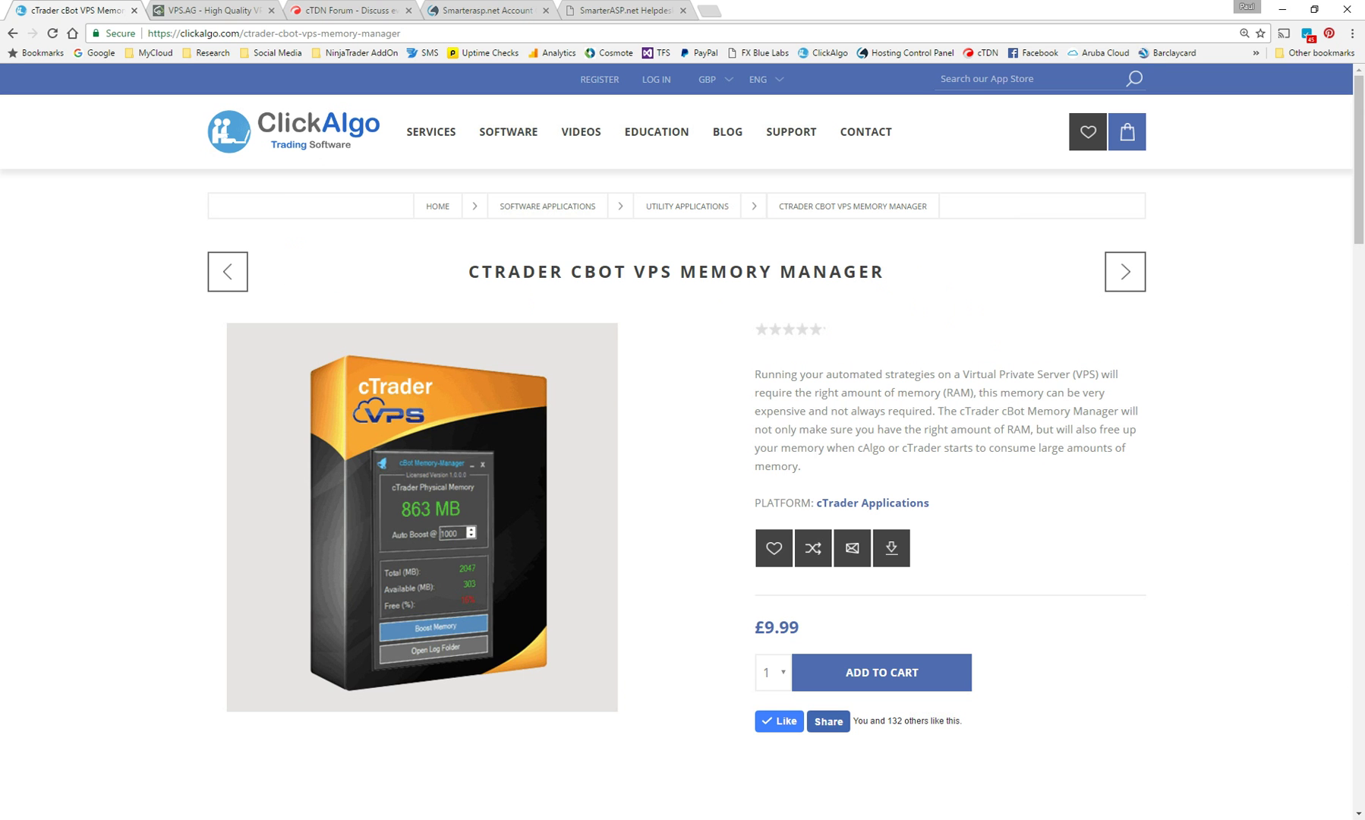
Maximize the remote session and switch from the Swiss20 window back to the EURUSD m1 cAlgo window.
drag(1364, 98, 678, 105)
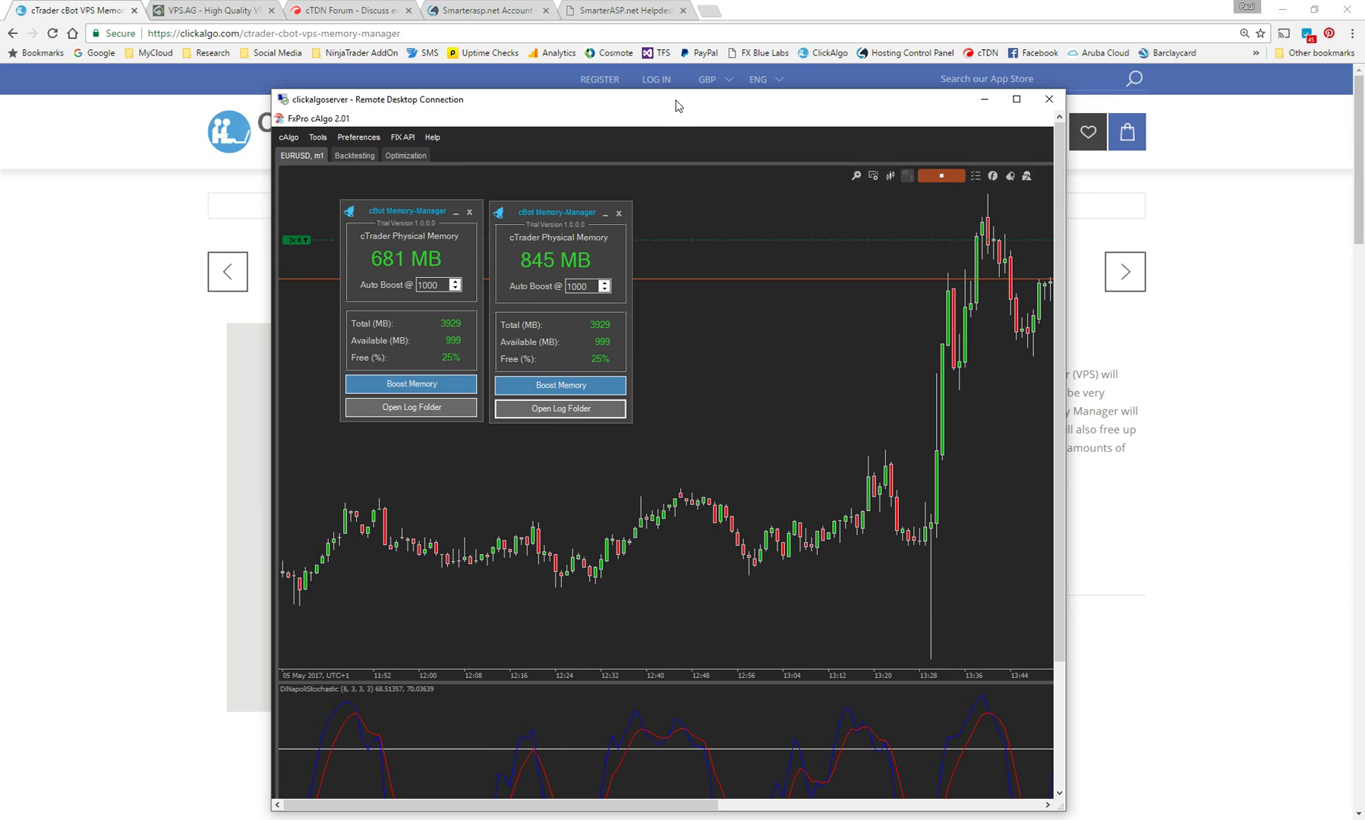
double_click(678, 105)
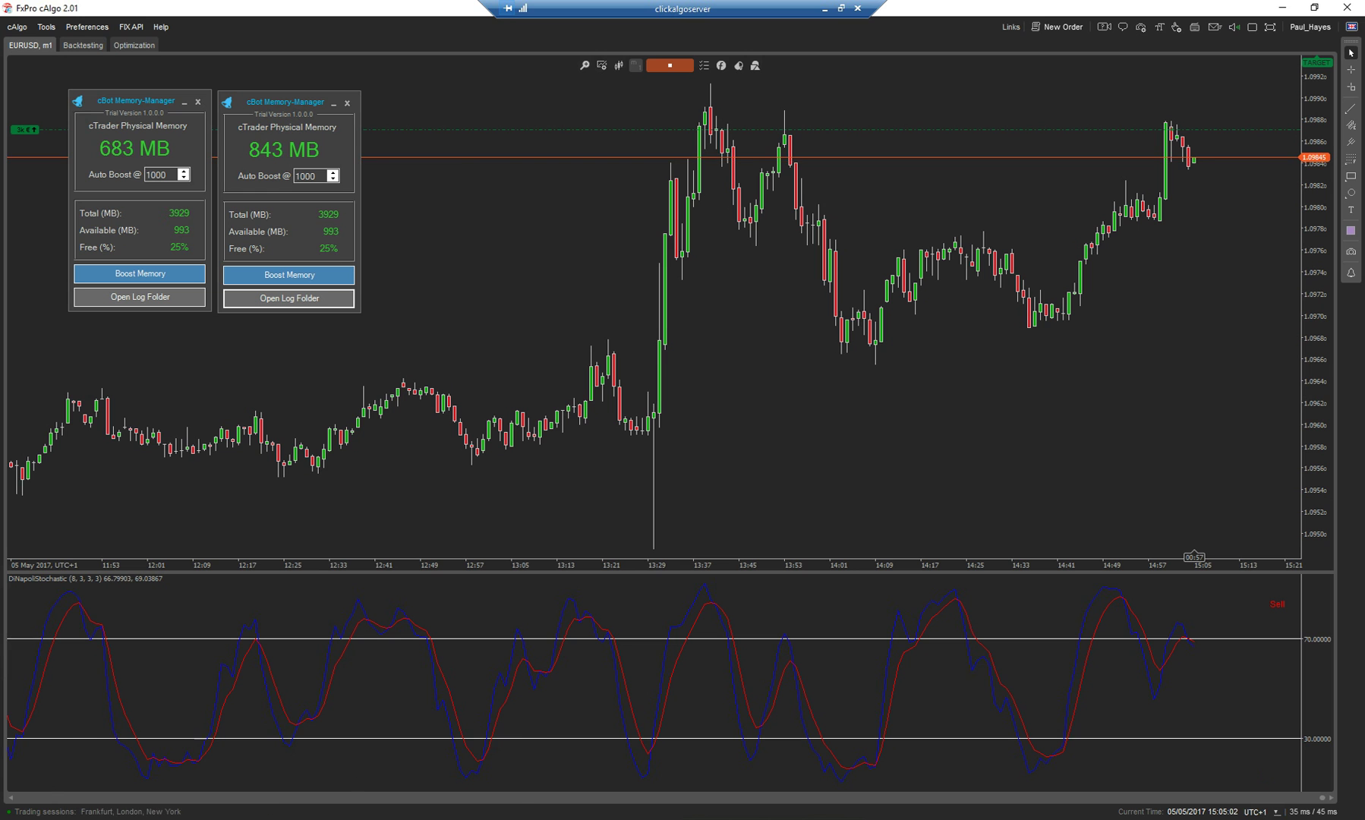
mouse_move(296, 817)
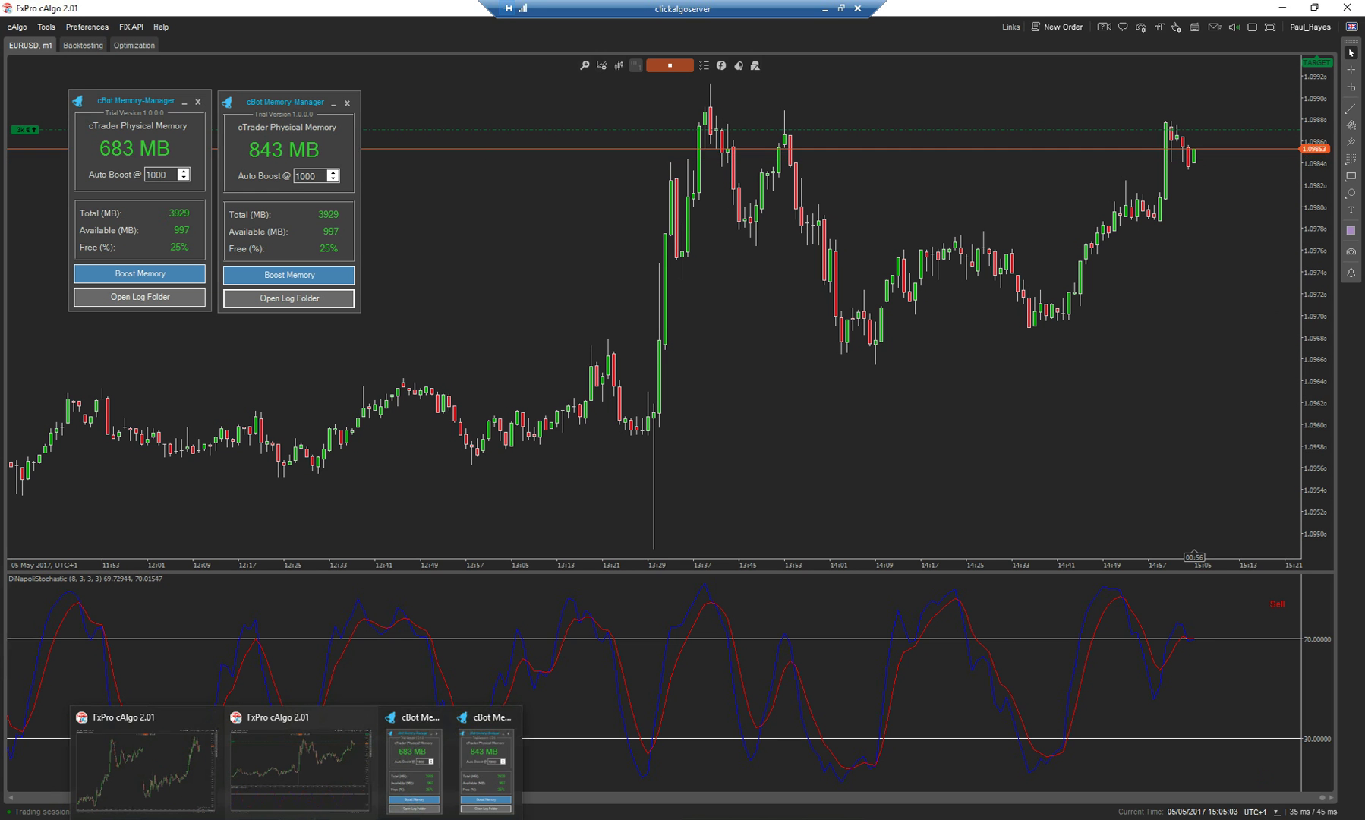
click(185, 773)
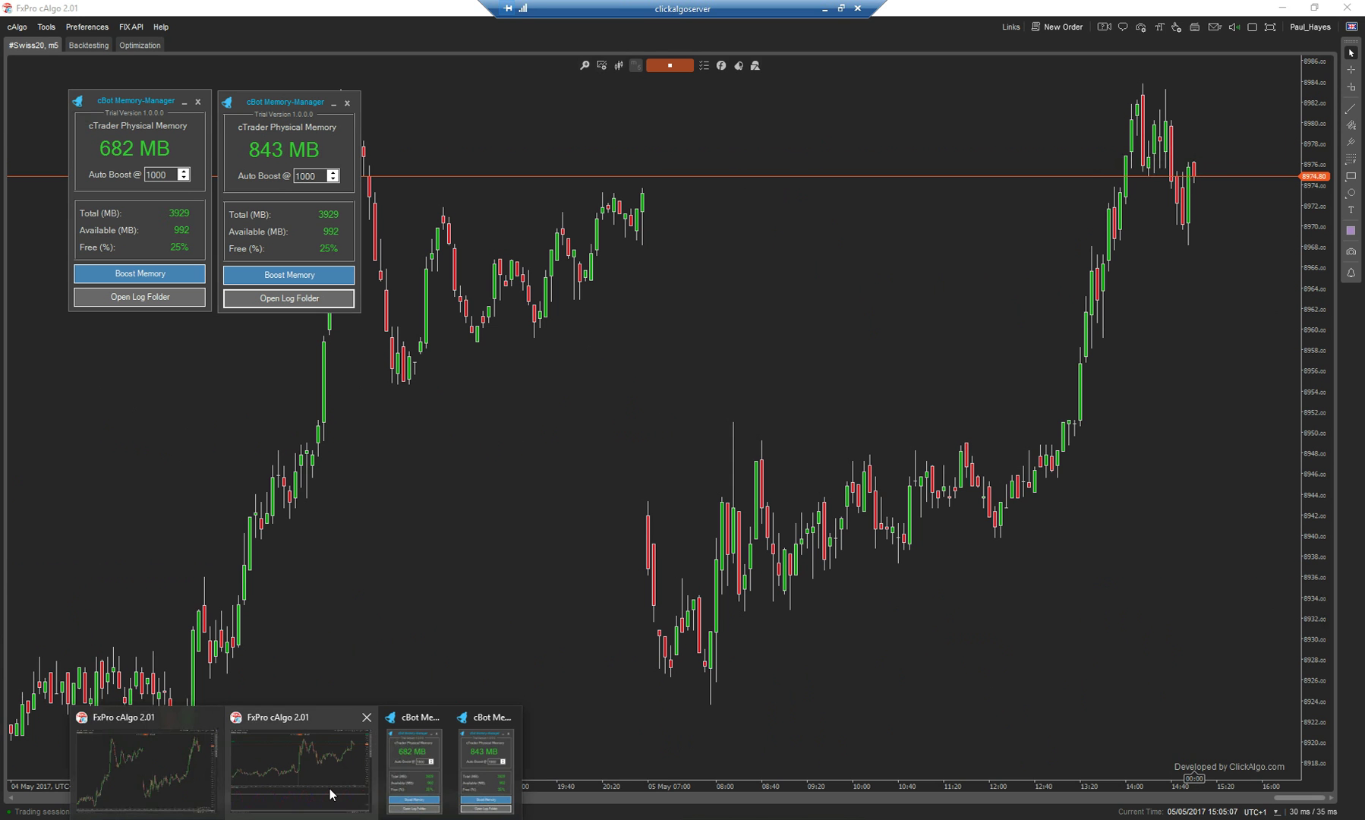
click(330, 788)
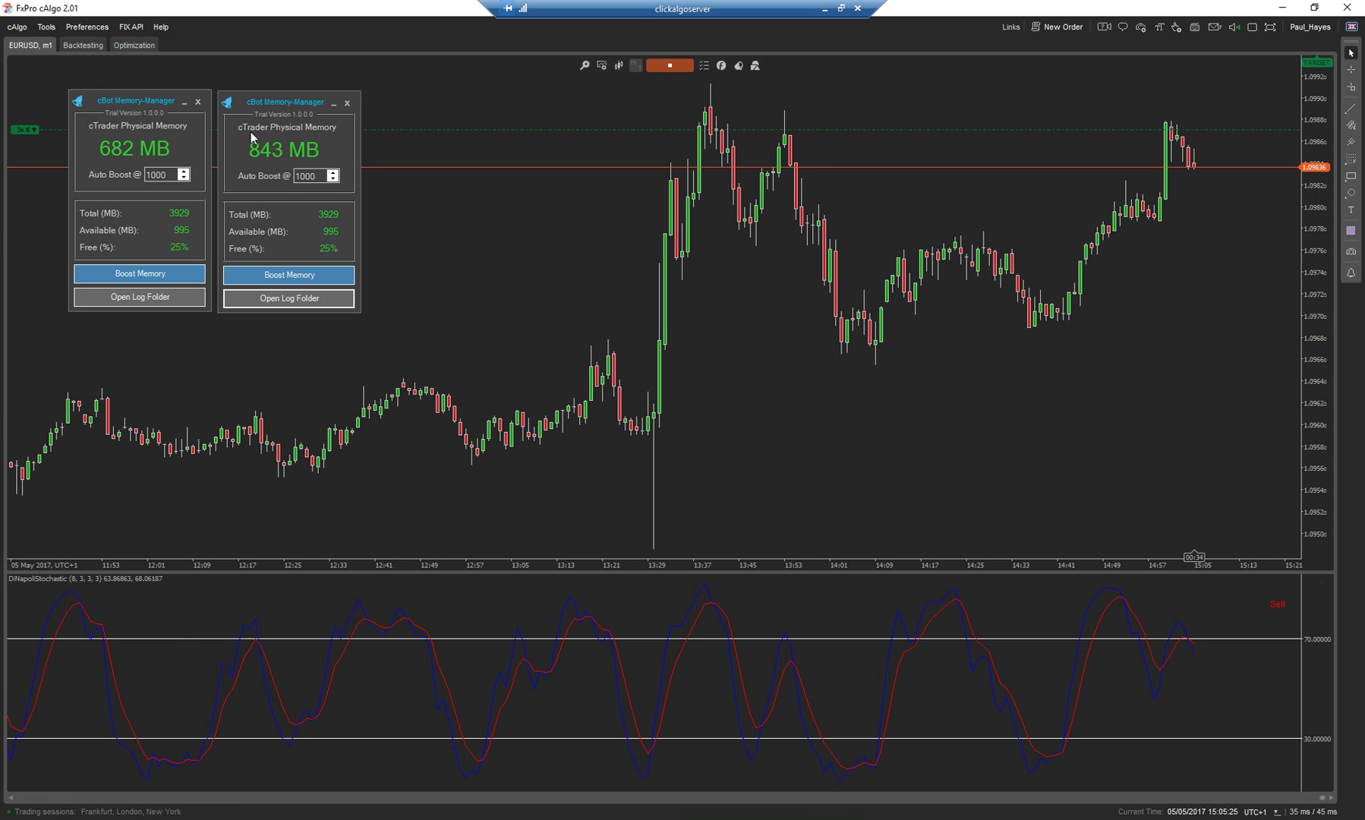
Switch to the second server's session, close its Logs folder, and launch another FxPro cAlgo instance.
click(826, 9)
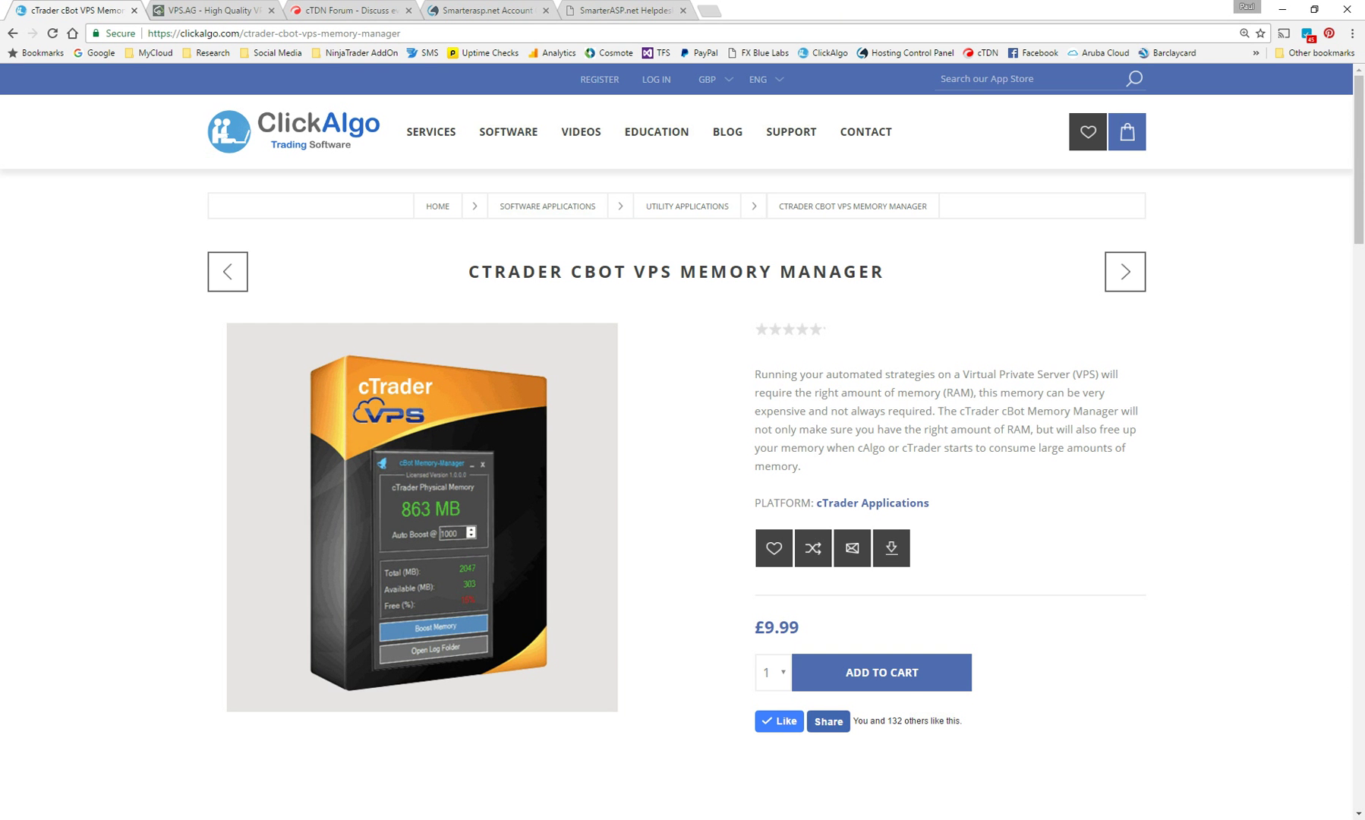
click(580, 793)
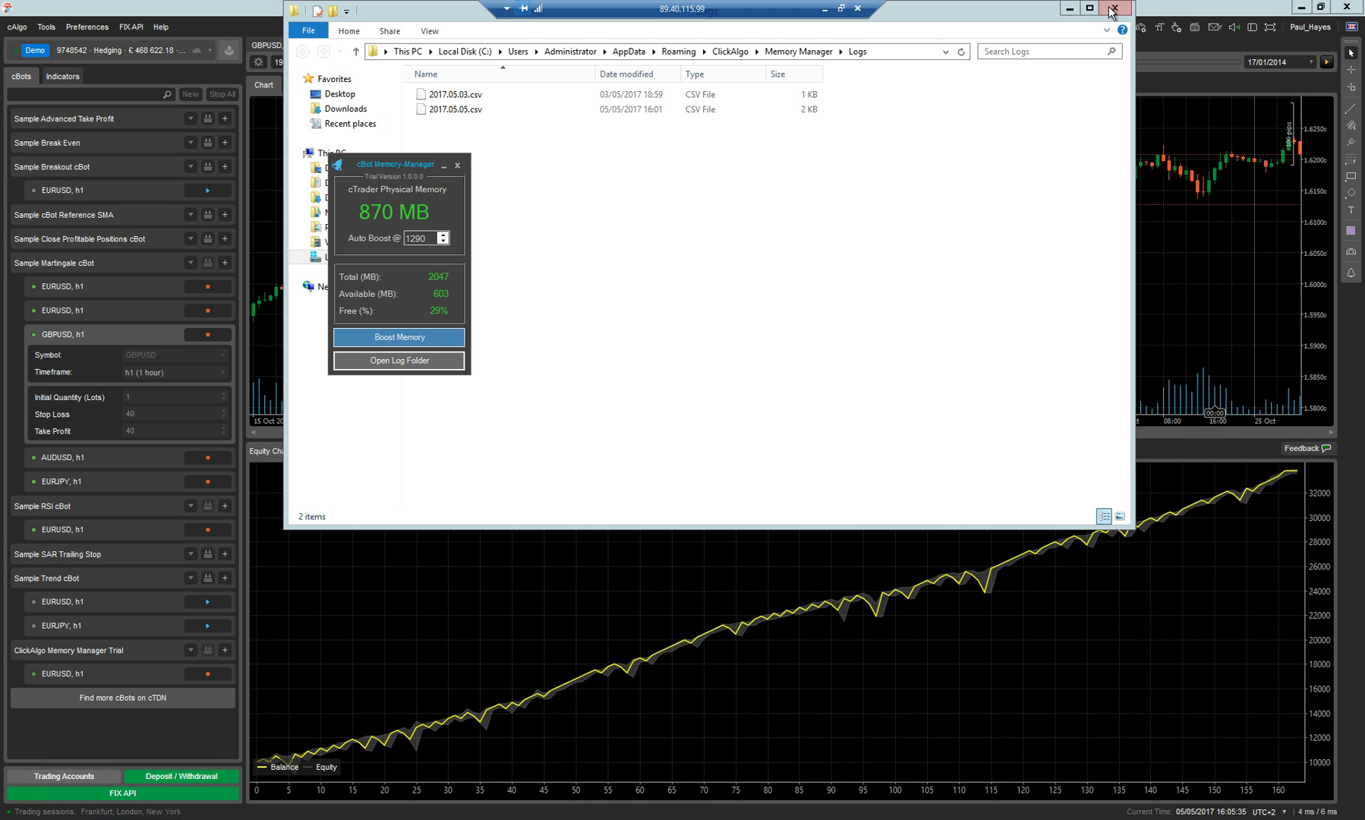
click(1110, 9)
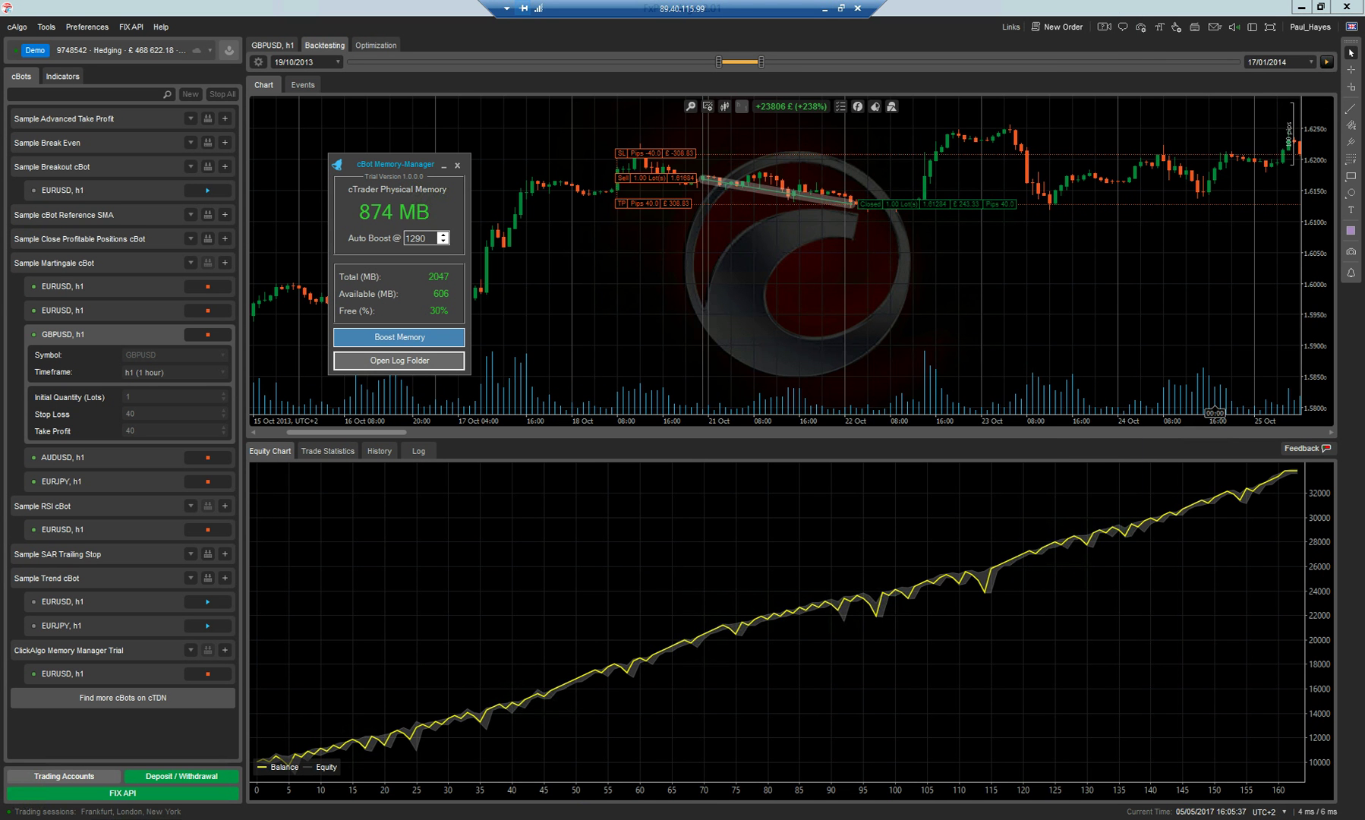
right_click(367, 817)
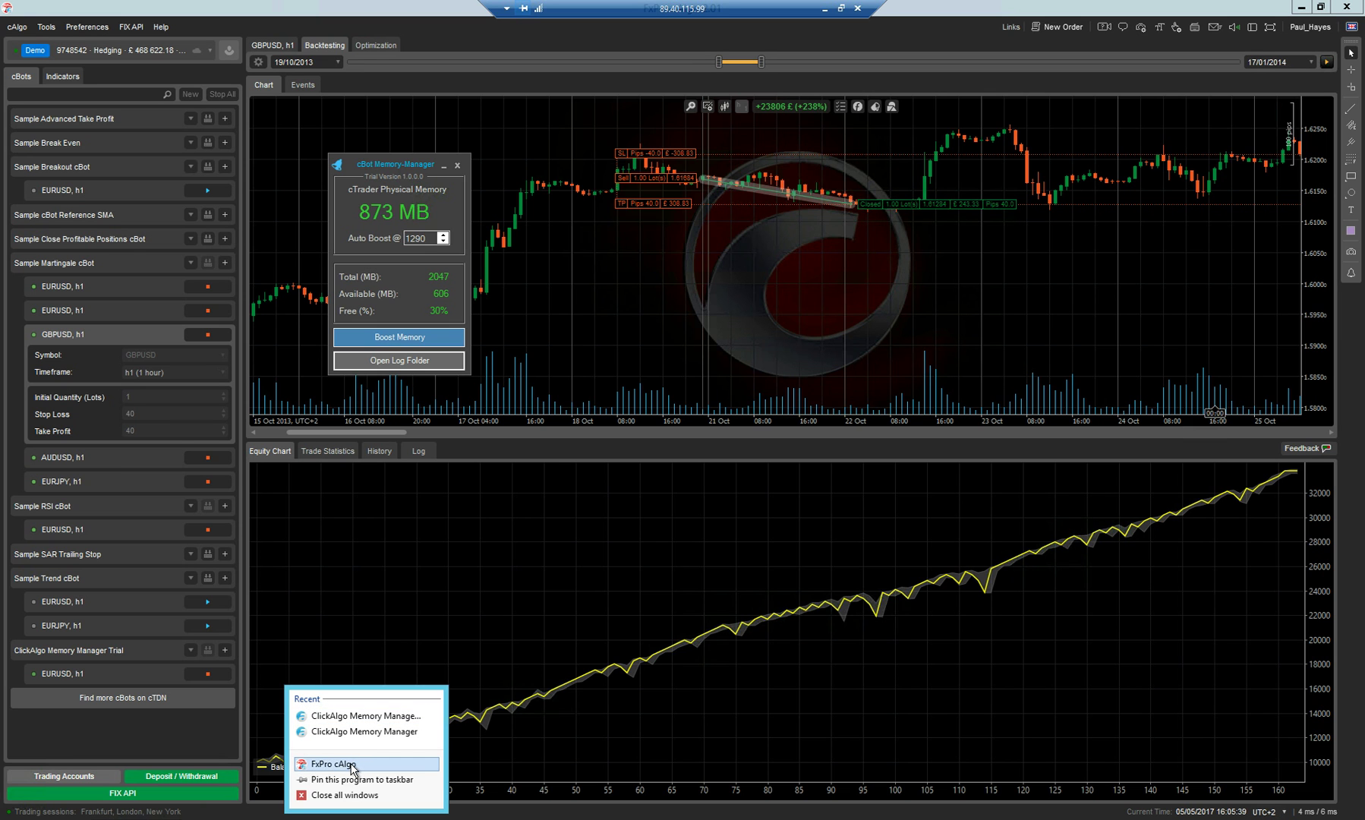
click(352, 764)
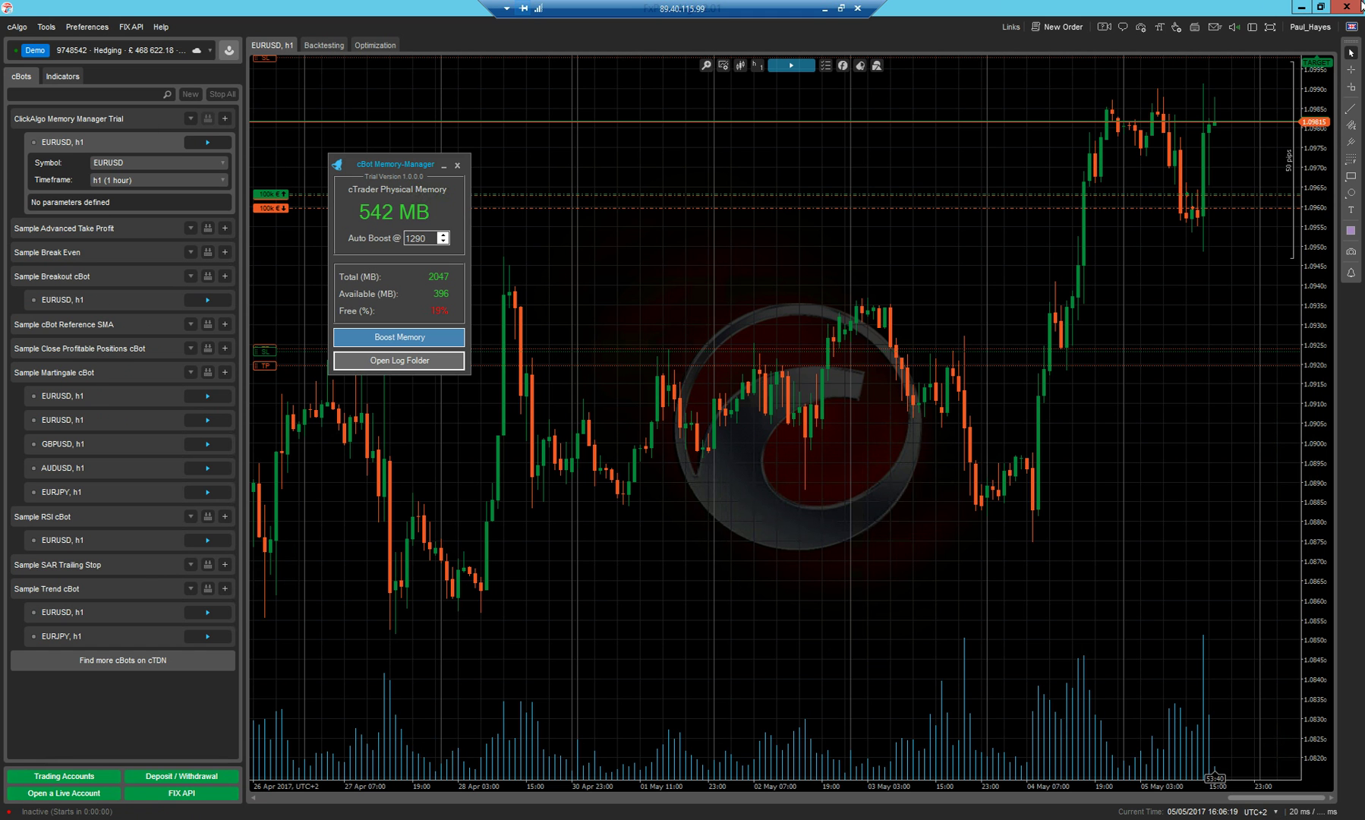
Minimize the new cAlgo window and nudge the Memory-Manager panel slightly right.
click(1302, 7)
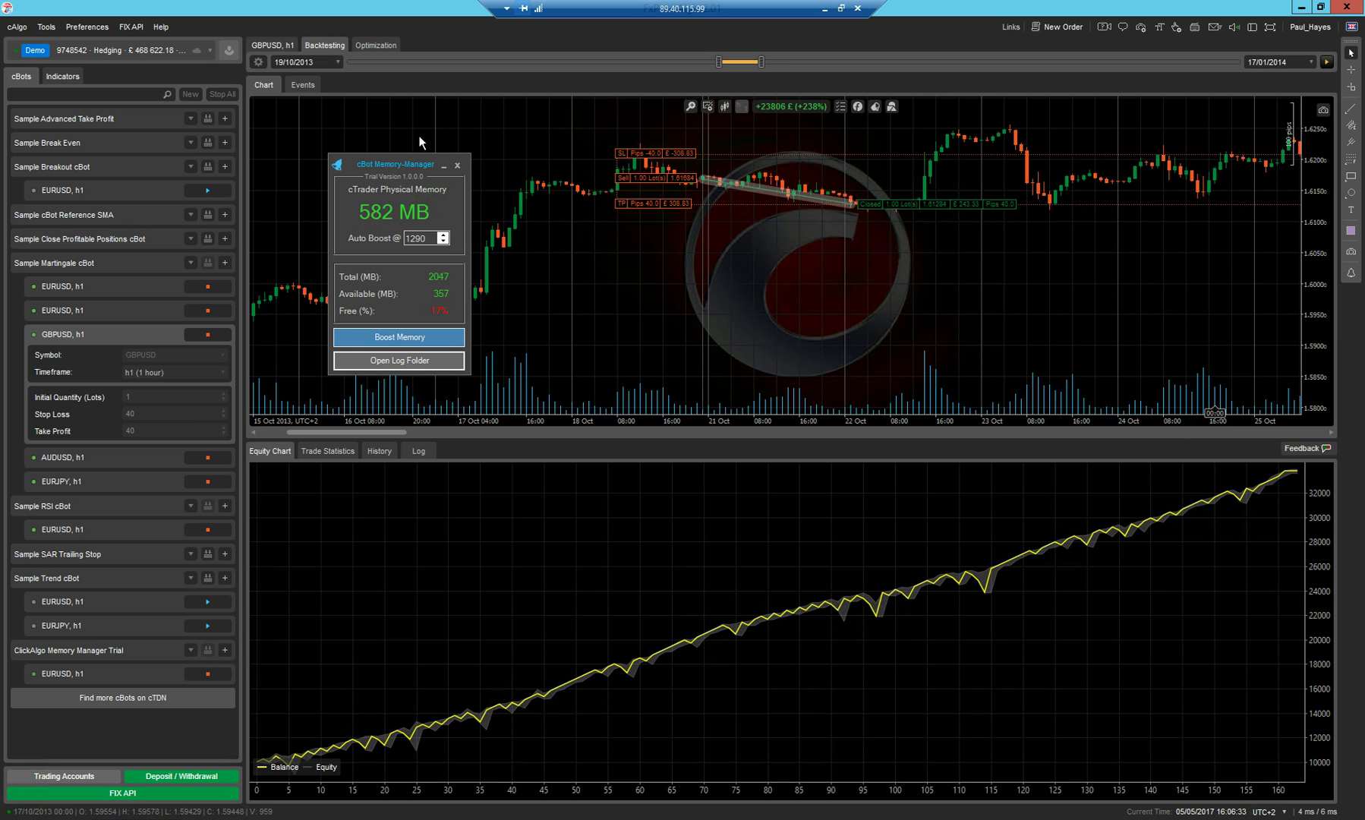
drag(402, 162, 418, 166)
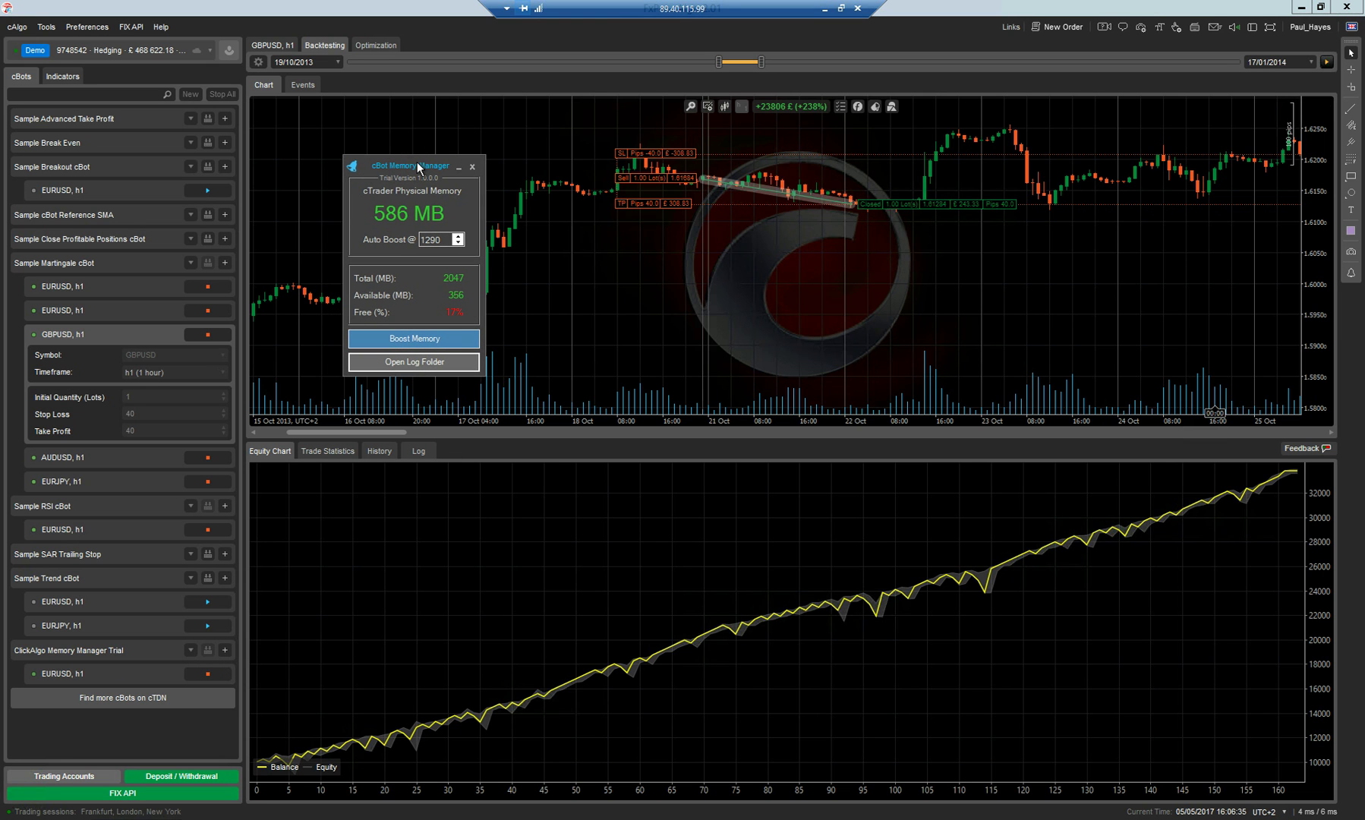